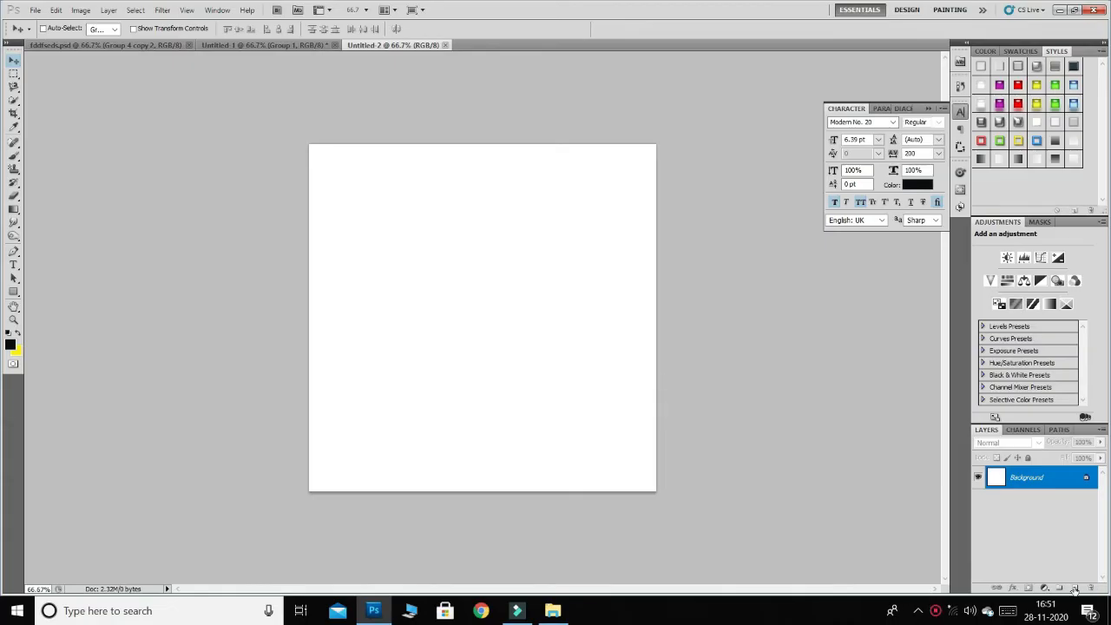
Add a new layer above the Background, filling the Background with black and the new layer with yellow.
click(1074, 589)
click(1022, 501)
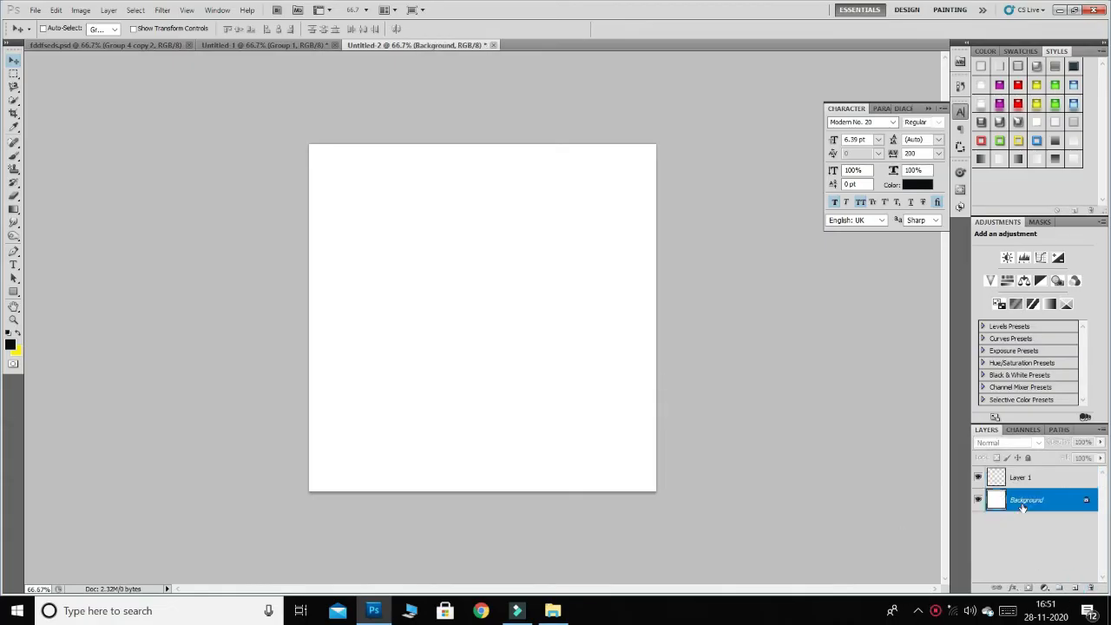
key(ctrl+BackSpace)
key(alt+BackSpace)
click(1032, 480)
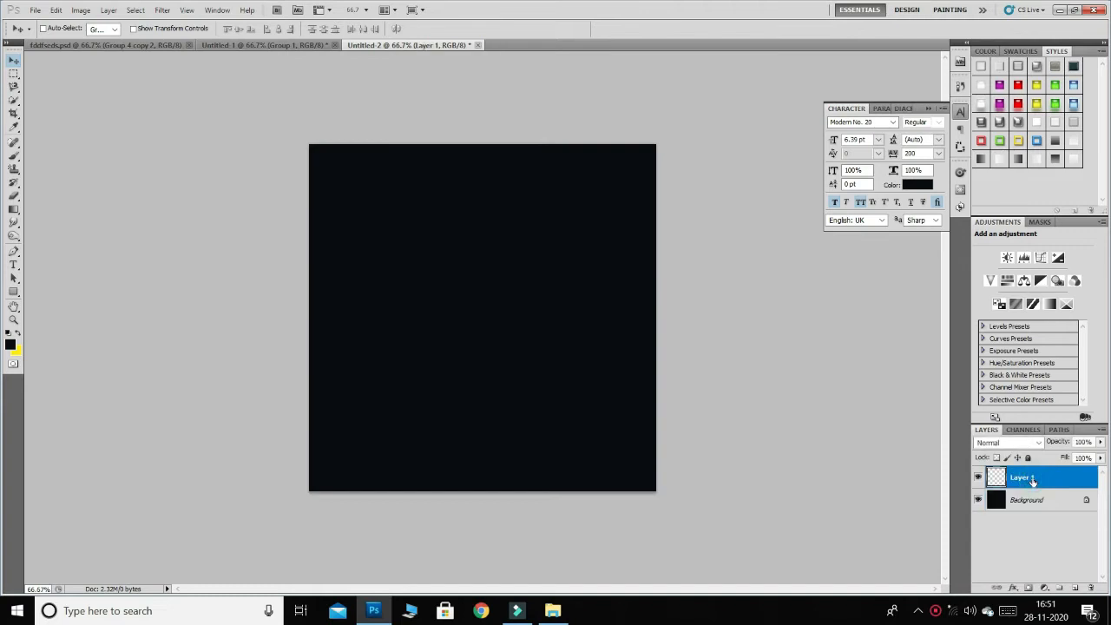
key(ctrl+BackSpace)
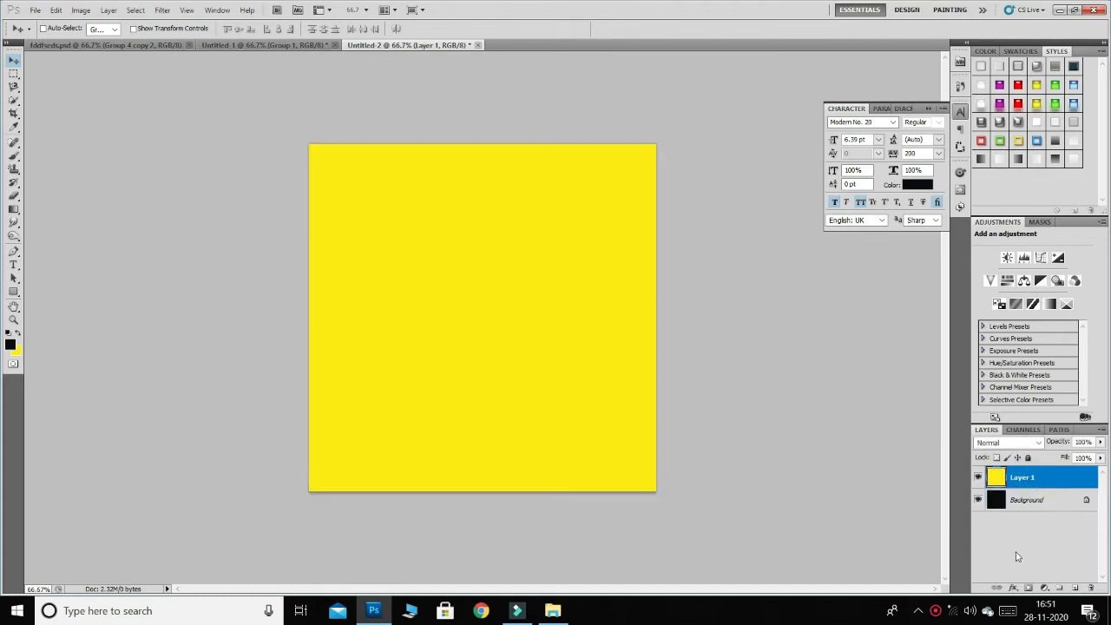
Swap the two fills so the Background is yellow and Layer 1 is black.
click(1039, 498)
key(ctrl+BackSpace)
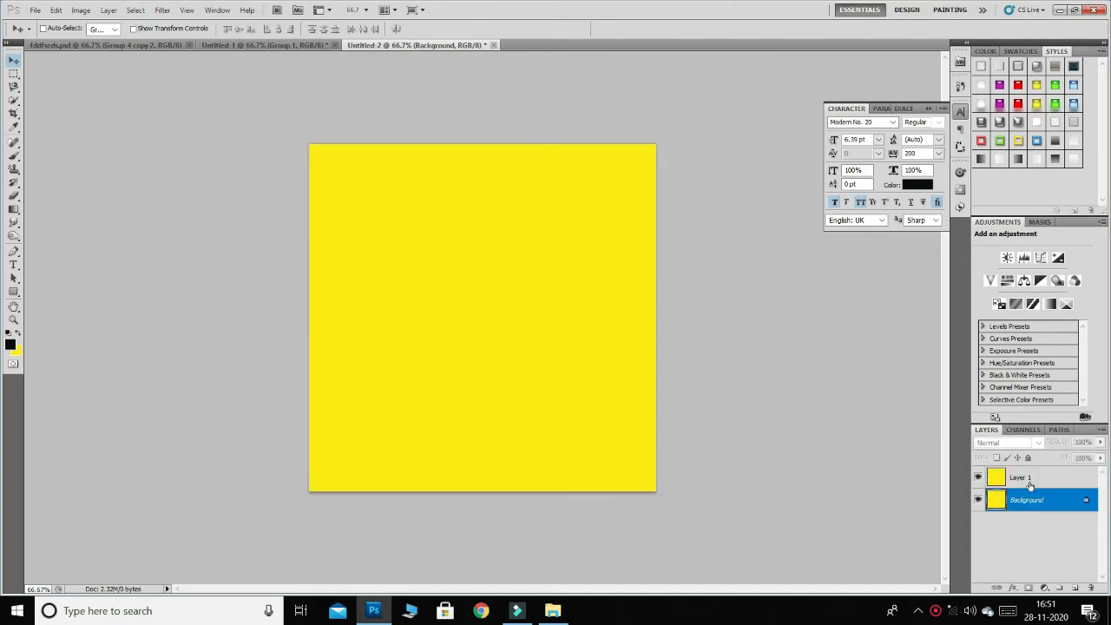
click(1029, 479)
key(alt+BackSpace)
Scale Layer 1 about its centre to about 97.67% so a thin yellow border frames the canvas.
key(ctrl+t)
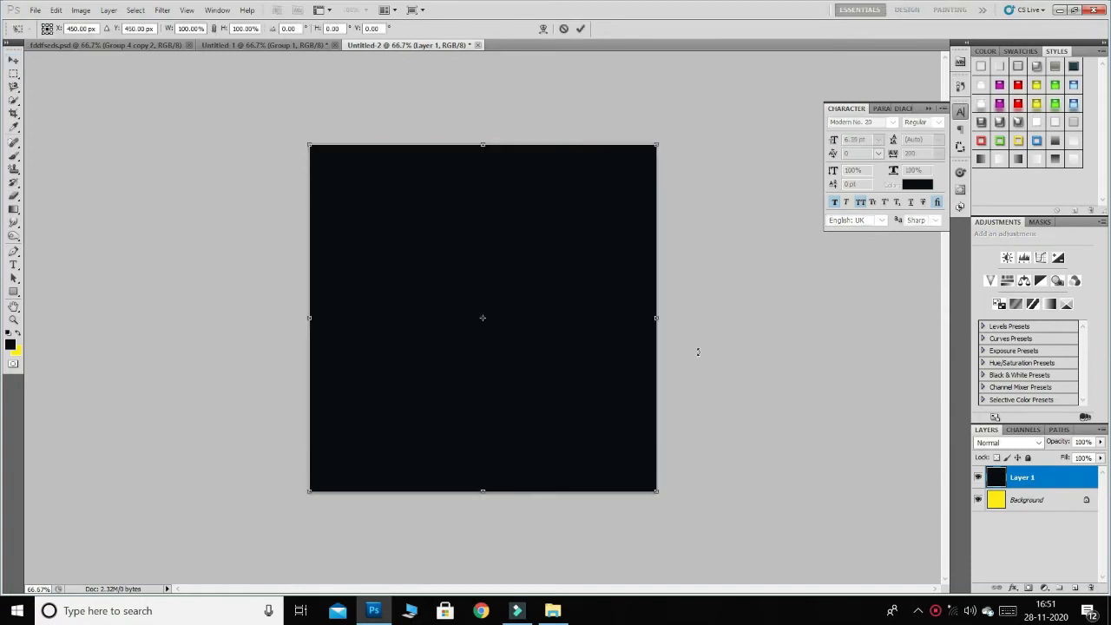
drag(659, 491, 654, 484)
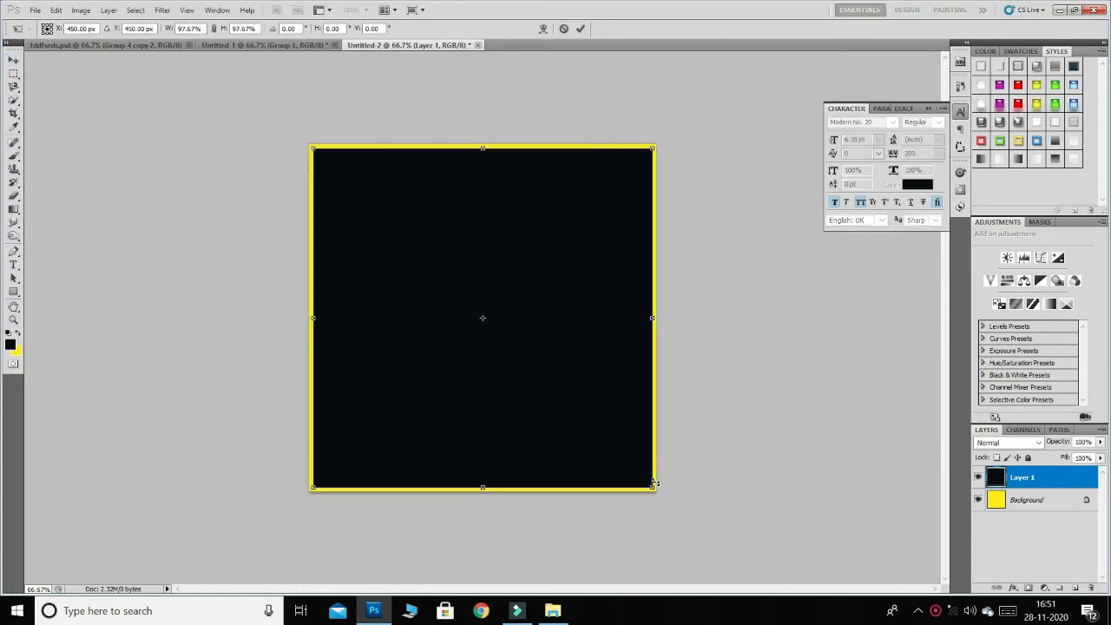
key(Return)
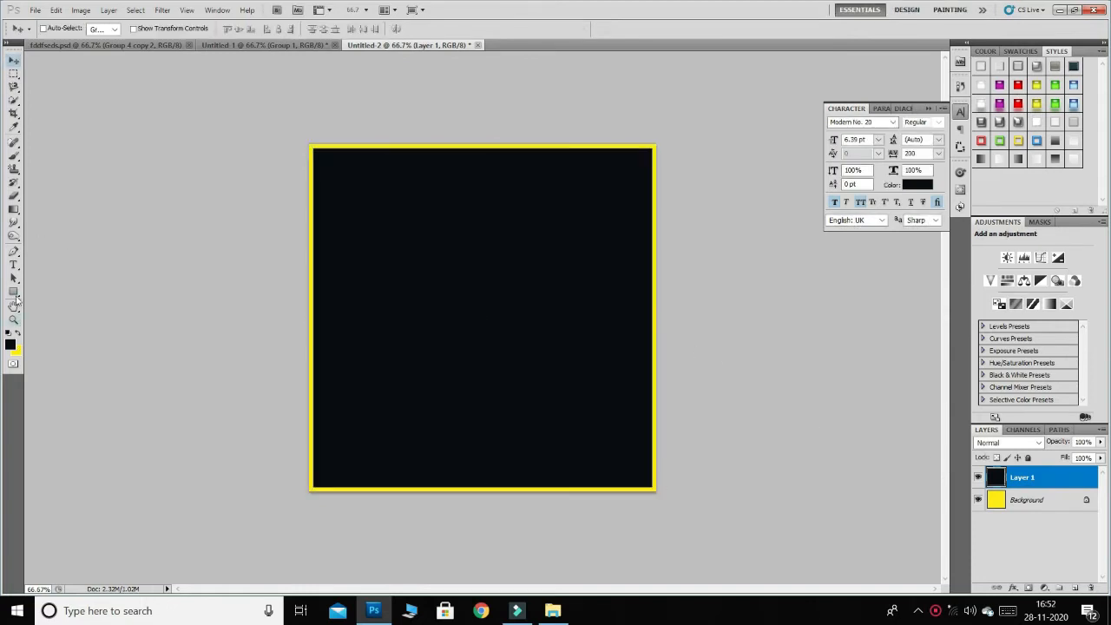
Draw a large circle with the Ellipse tool, fill it yellow and place it in the canvas's lower-left corner.
right_click(14, 293)
click(52, 315)
drag(294, 331, 484, 531)
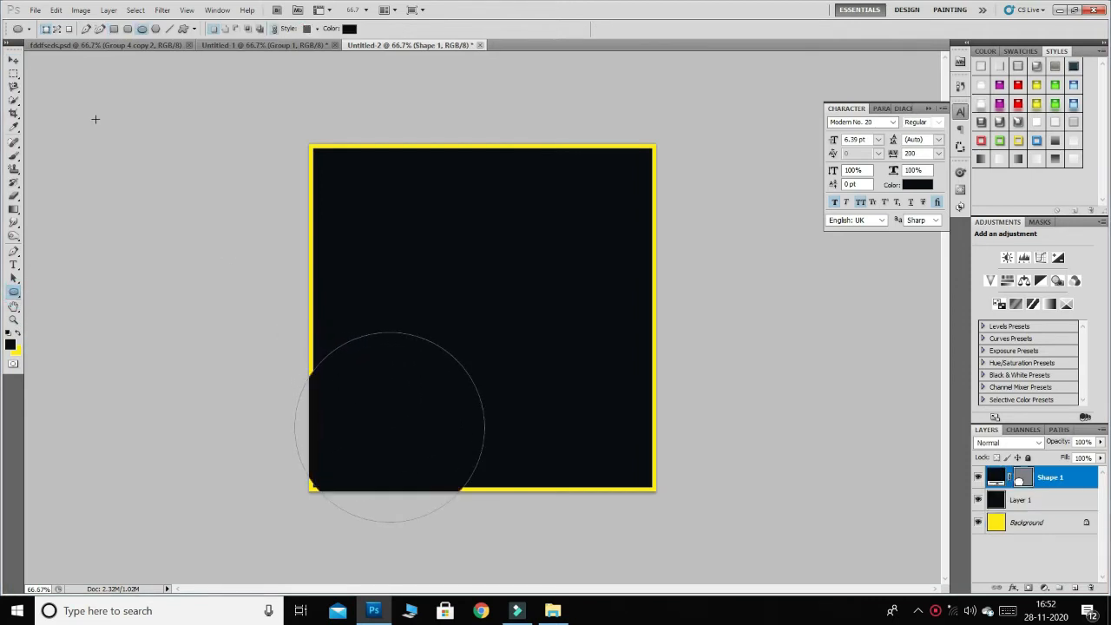
click(10, 61)
drag(380, 401, 395, 370)
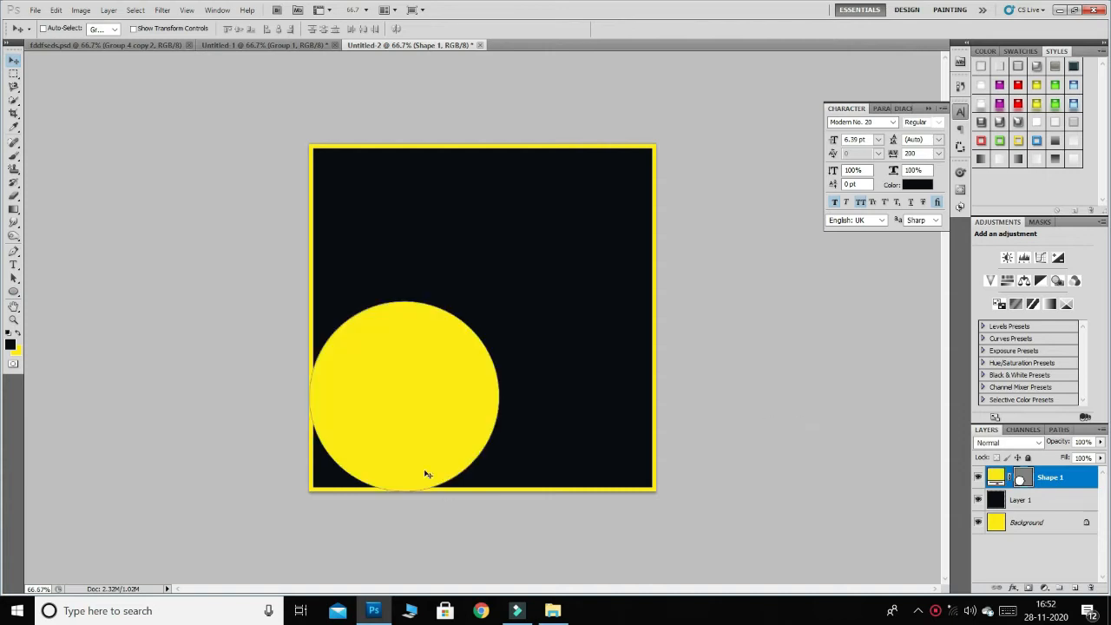
Duplicate the yellow circle, shrink the copy slightly about its centre and fill it black to form a yellow ring.
key(ctrl+t)
key(Escape)
key(ctrl+j)
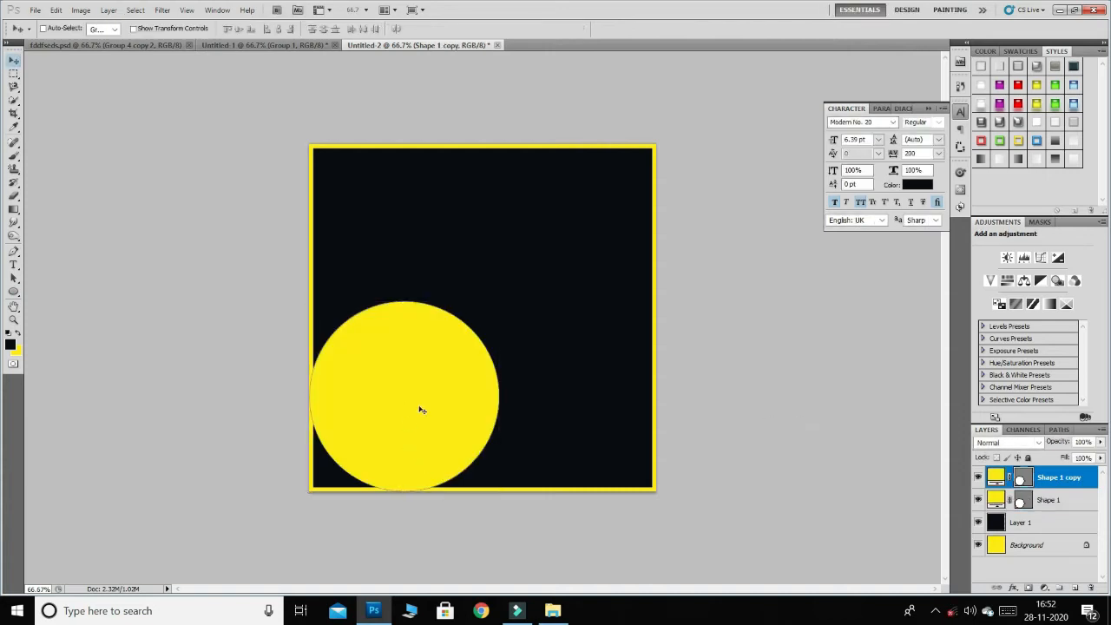
key(ctrl+t)
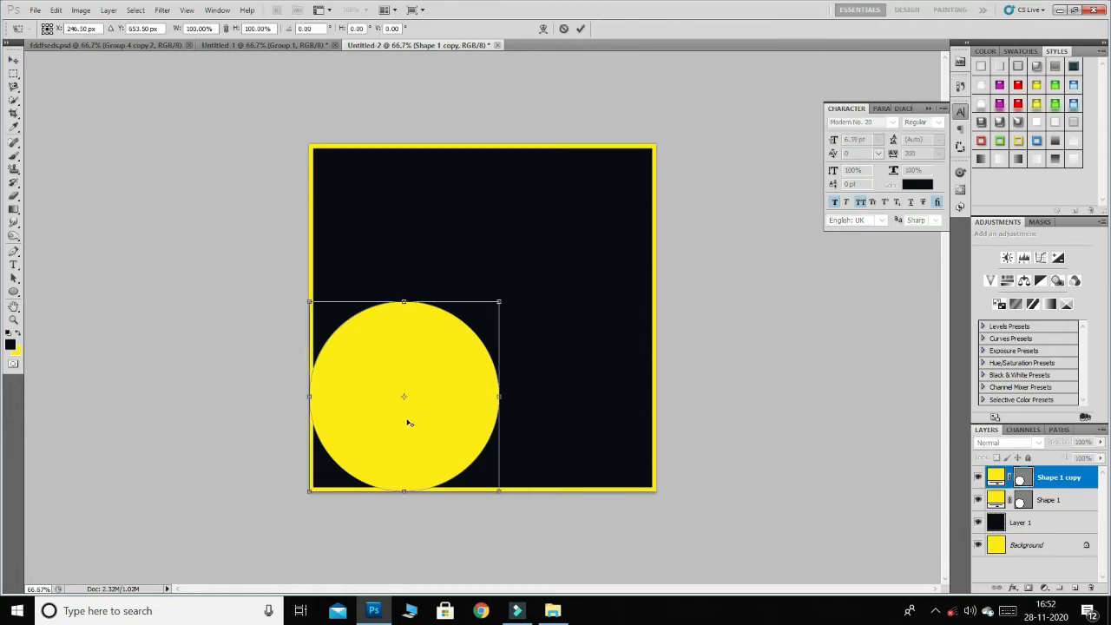
drag(503, 306, 497, 307)
key(Return)
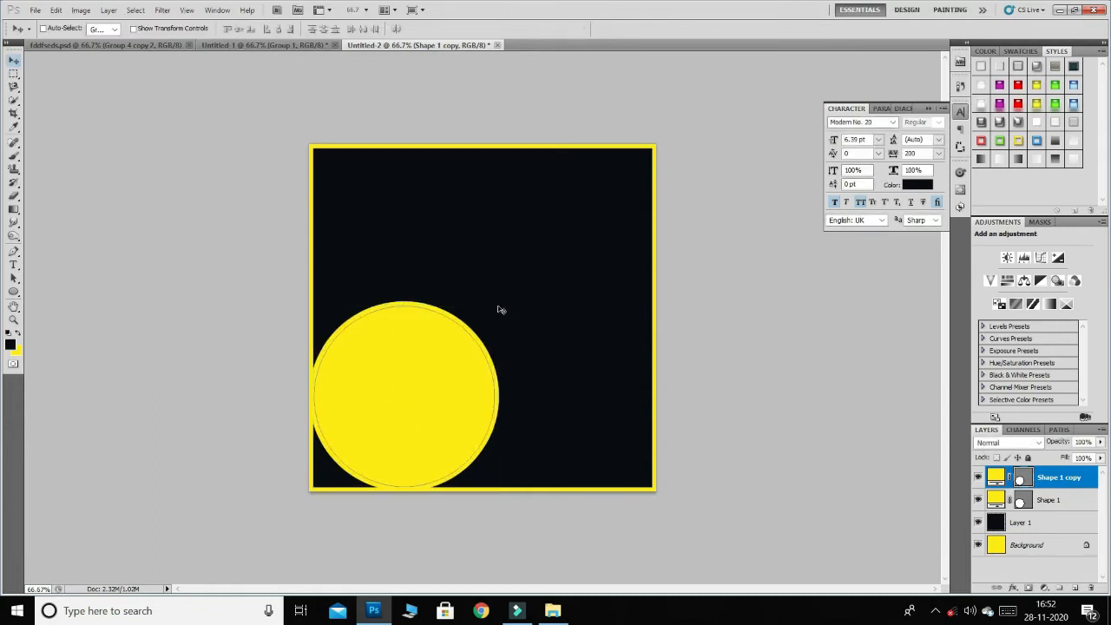
key(alt+BackSpace)
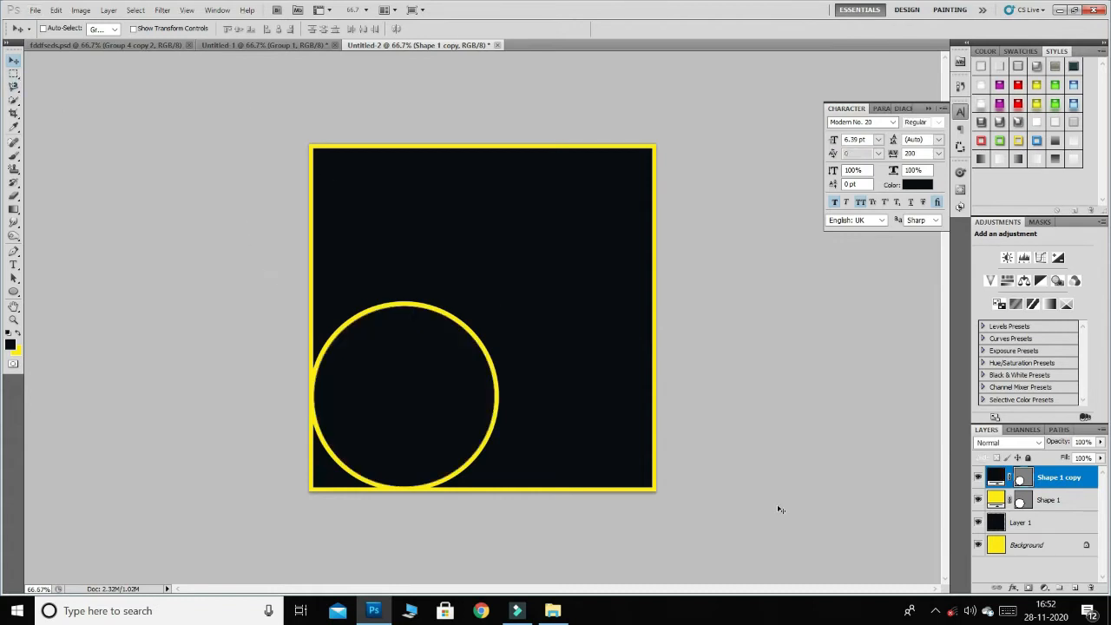
Group the two circle layers and nudge the ring into line with the lower-left corner of the border.
shift+click(1048, 500)
key(ctrl+g)
drag(440, 403, 435, 400)
key(Left)
key(Left)
key(Up)
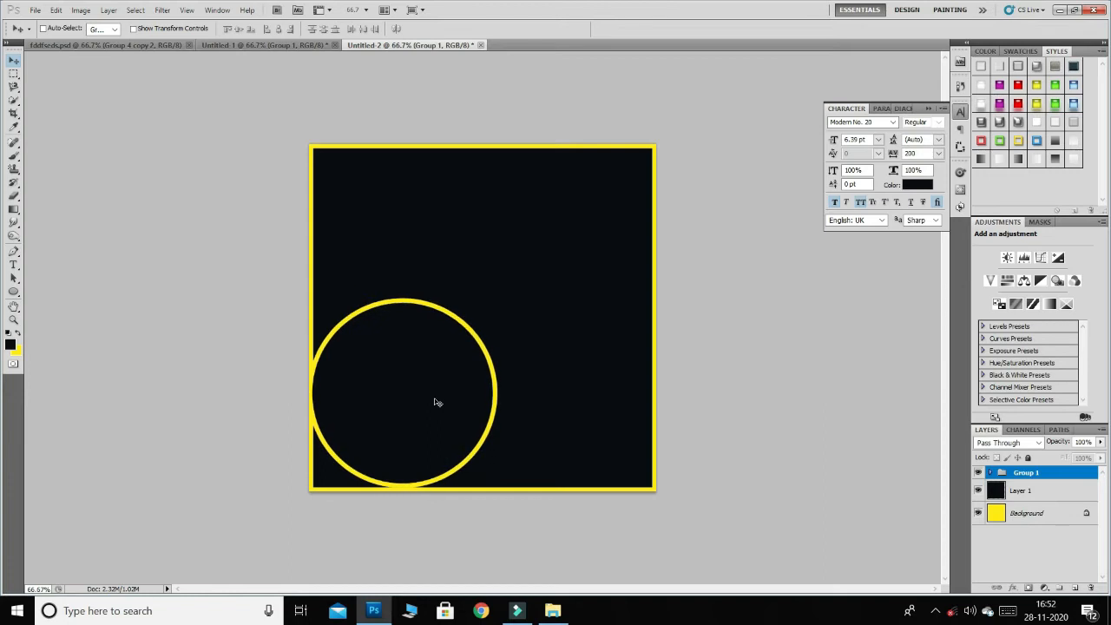
key(Right)
key(Right)
key(Down)
key(Down)
key(Down)
key(Right)
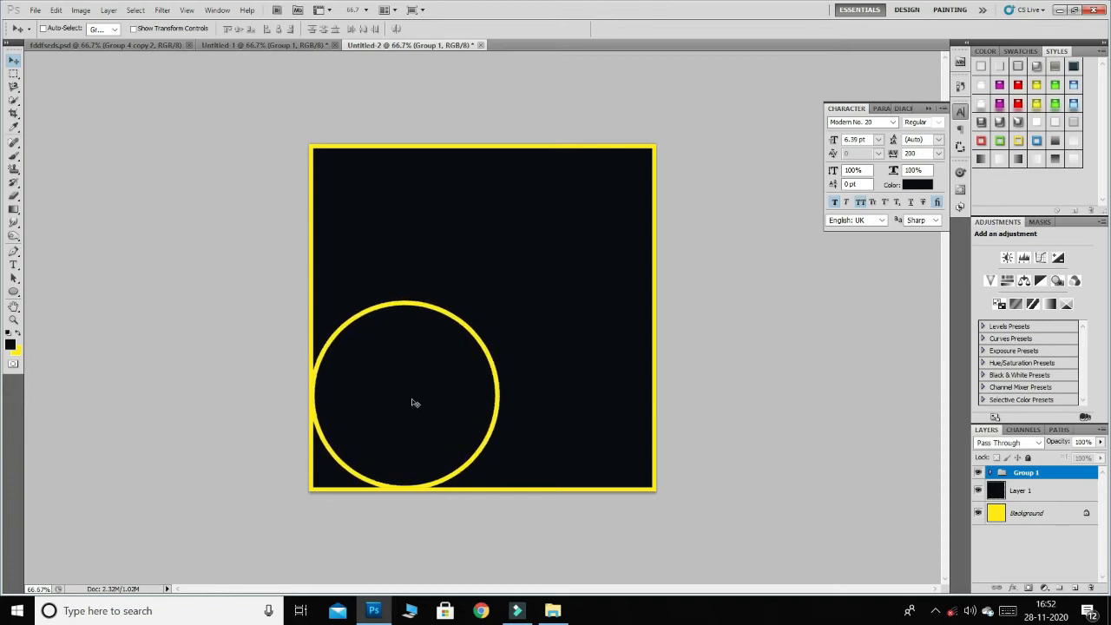
Copy the ring group to the canvas's upper-right corner and scale it down so it runs off the edges.
drag(407, 399, 640, 186)
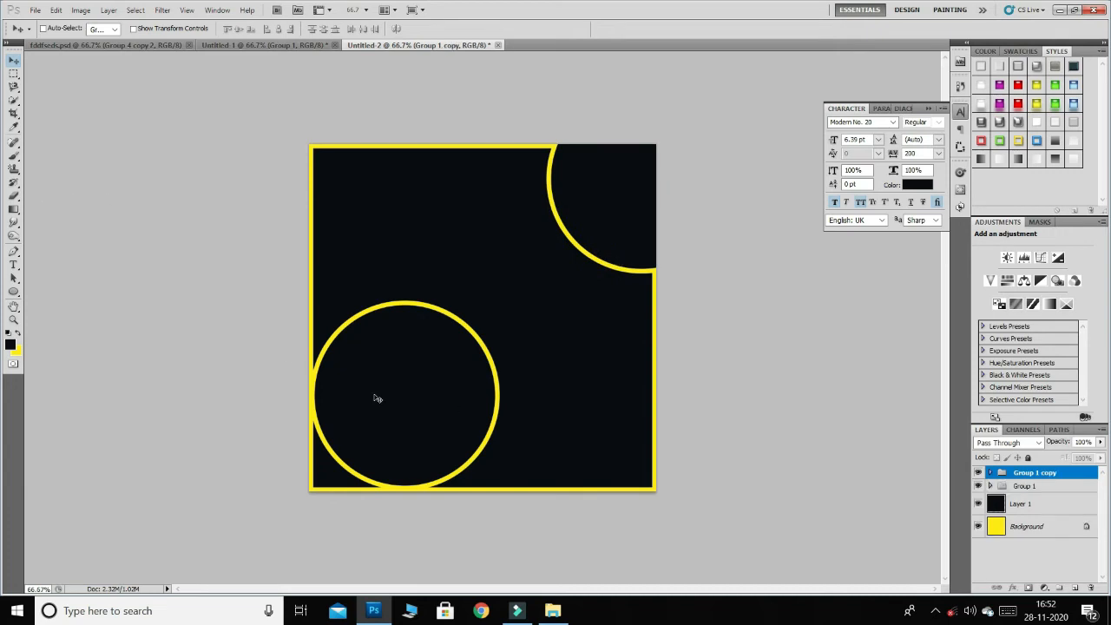
key(ctrl+t)
key(Escape)
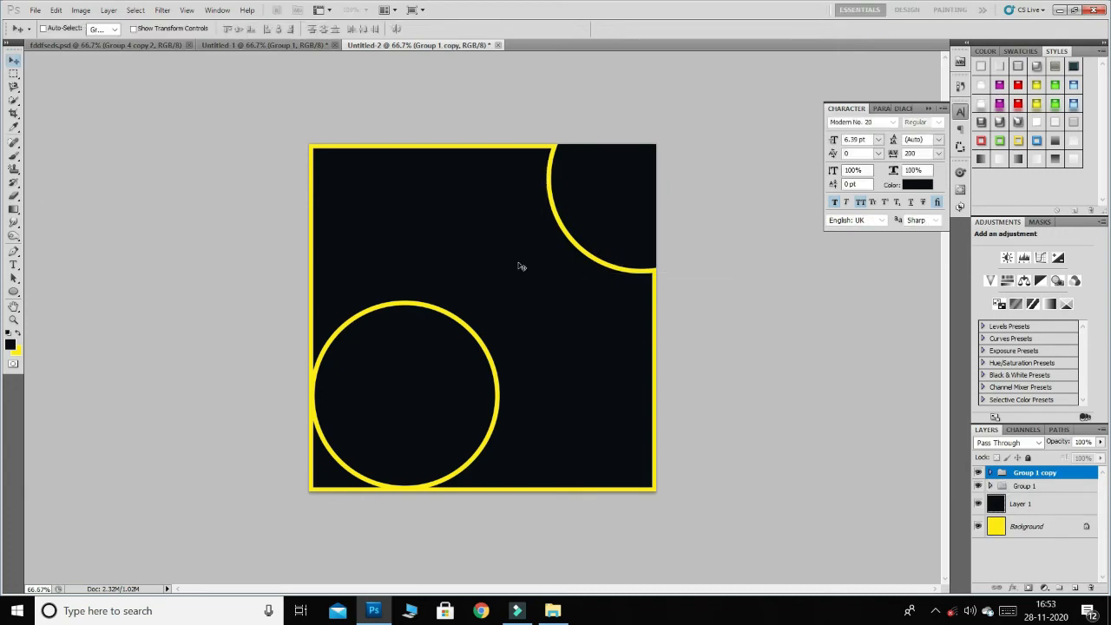
key(ctrl+t)
drag(739, 84, 687, 132)
key(Return)
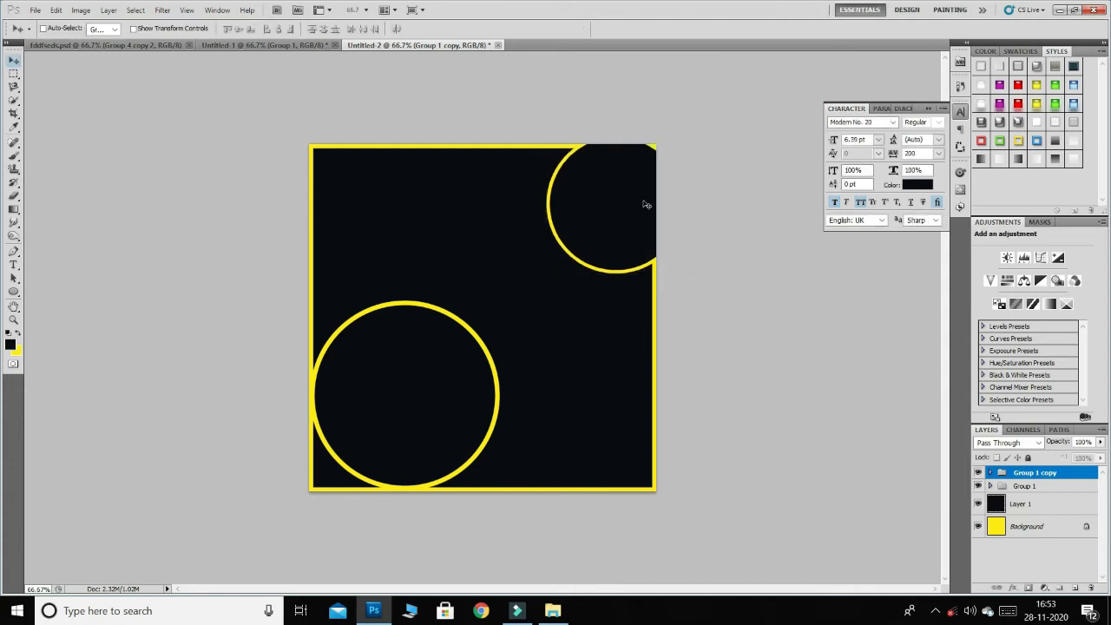
drag(607, 208, 607, 201)
Scale the lower-left ring group down to about 95.27%, keeping it against the border corner.
key(alt+bracketleft)
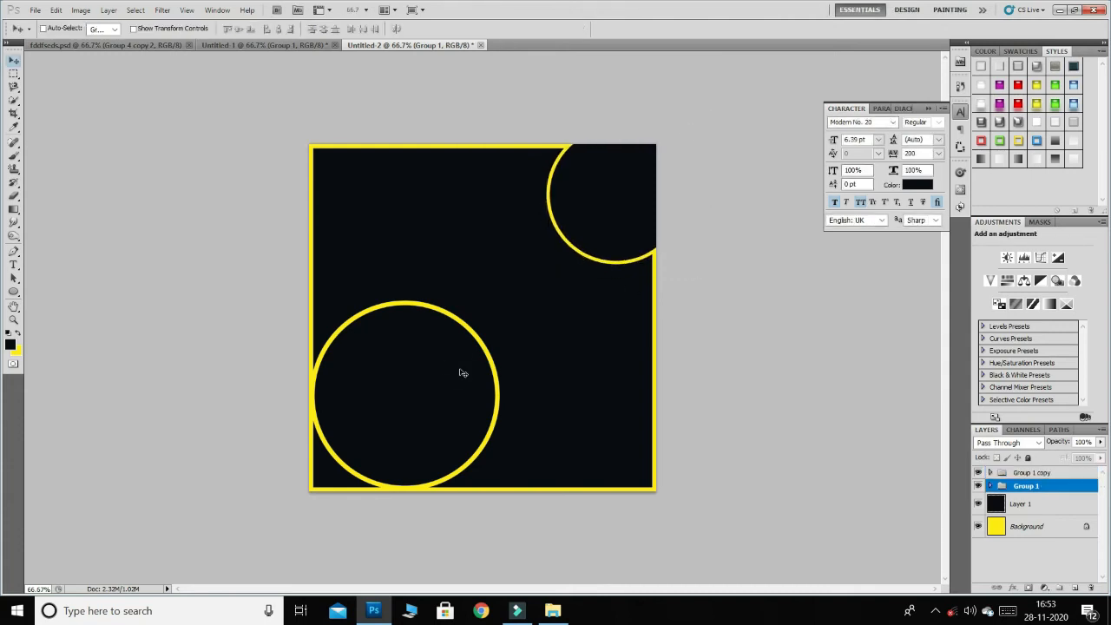
key(ctrl+t)
drag(499, 301, 493, 310)
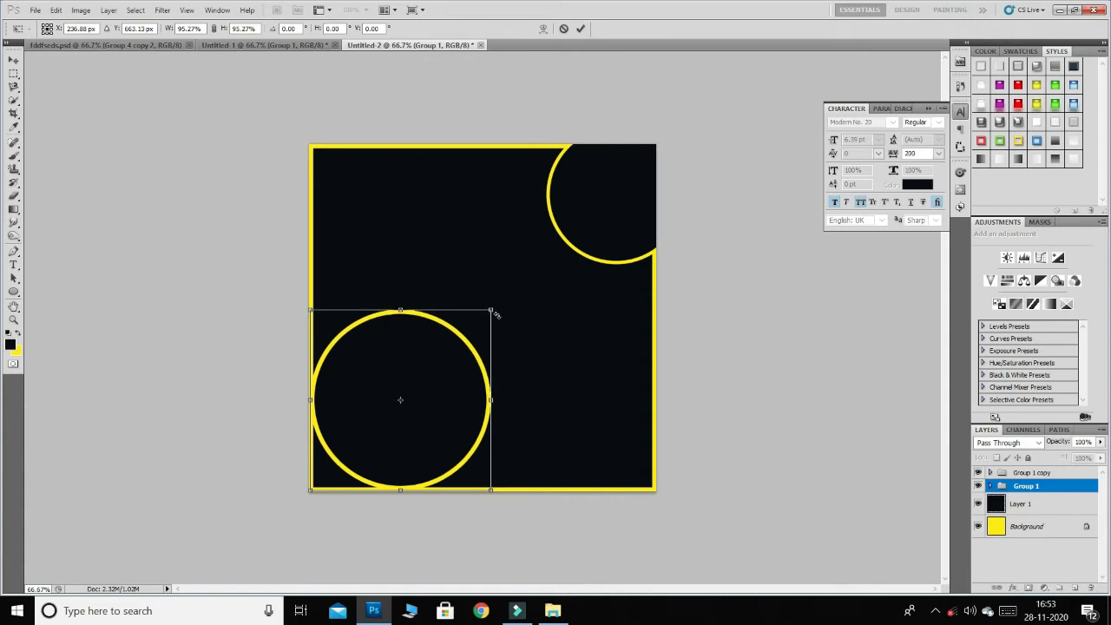
key(Return)
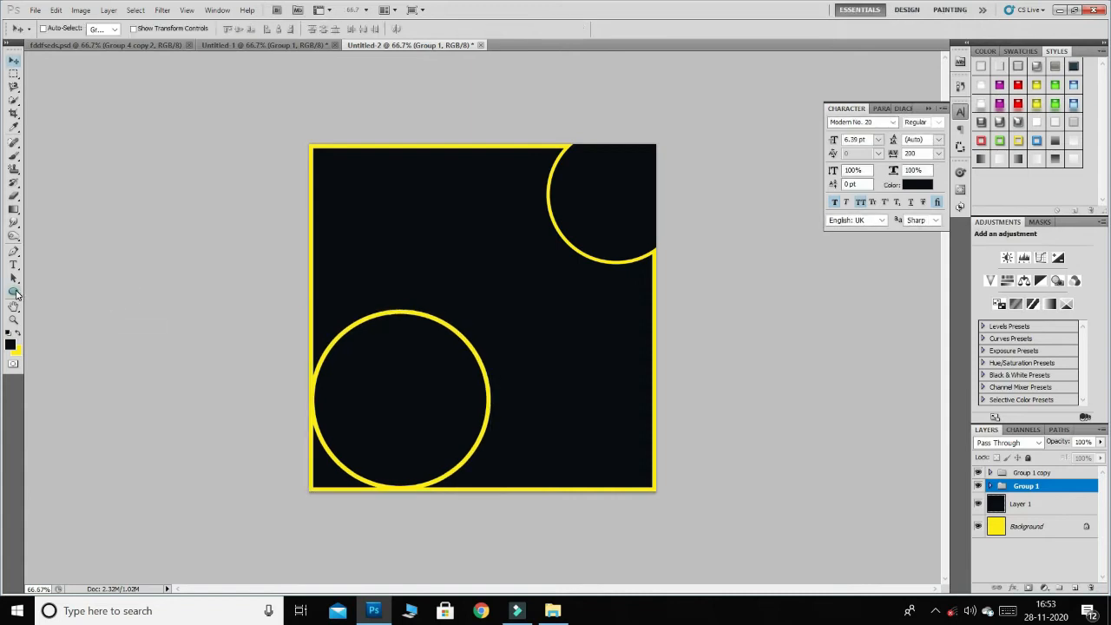
Copy the upper-right ring below itself, scale the copy down and centre it on the canvas's right edge.
key(alt+bracketright)
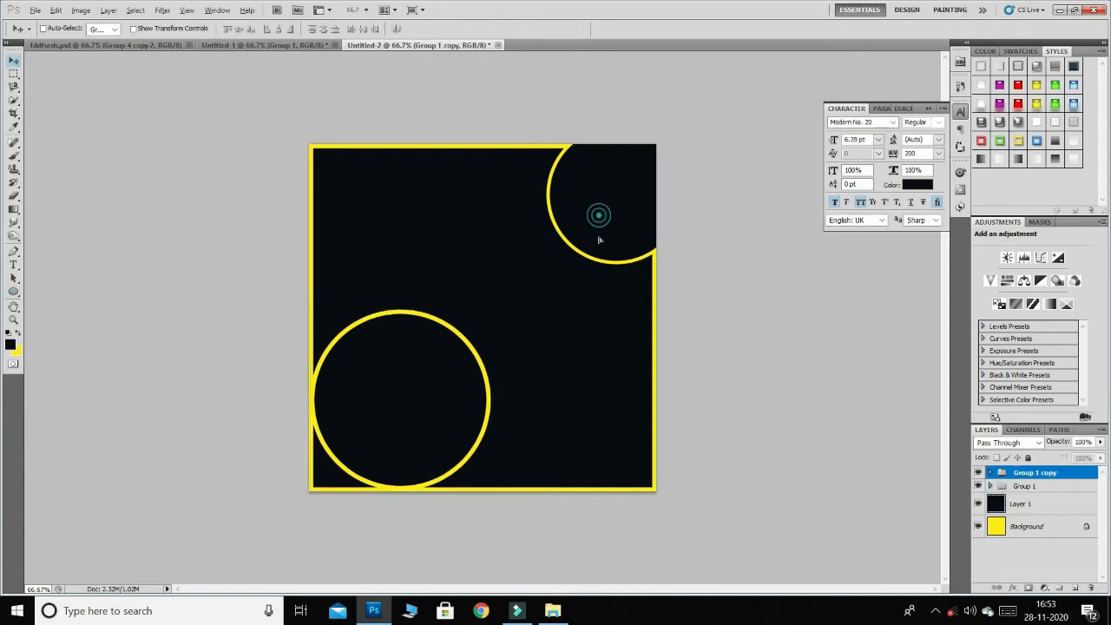
drag(597, 213, 607, 374)
key(ctrl+t)
drag(545, 280, 564, 302)
drag(633, 330, 653, 339)
key(Return)
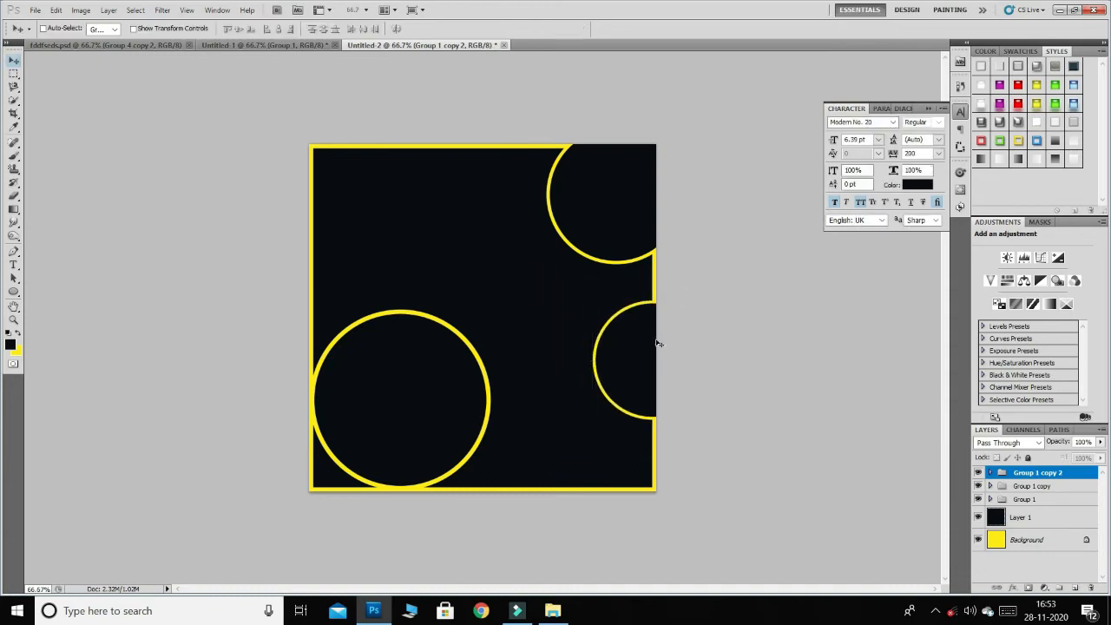
Ungroup the ring on the right edge and reduce it to a single solid yellow circle.
right_click(639, 340)
click(807, 286)
right_click(1052, 476)
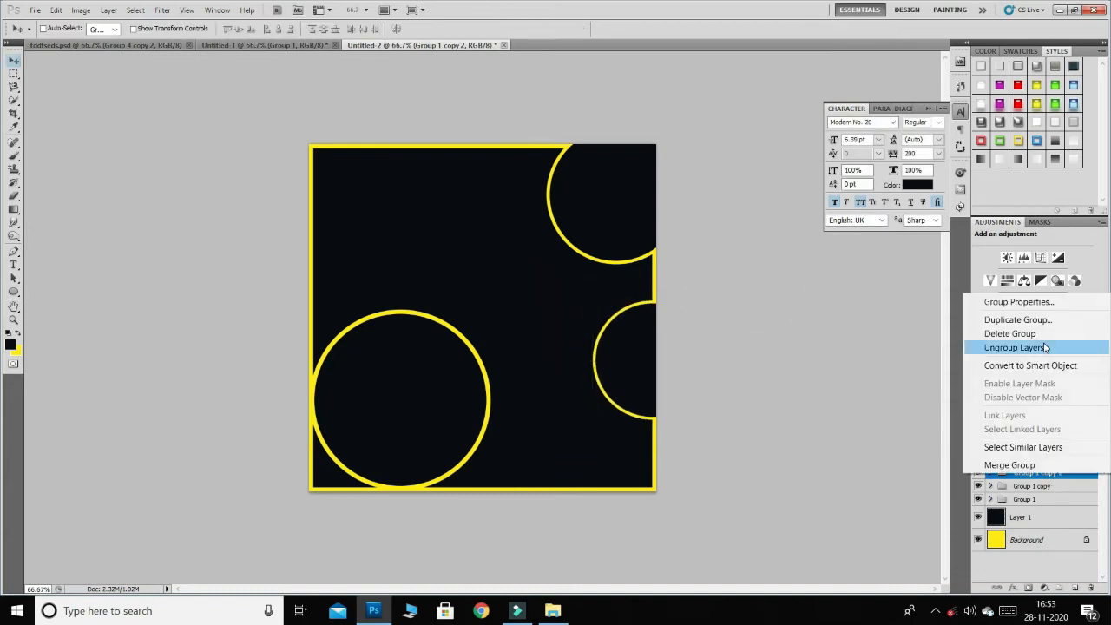
click(1007, 347)
key(ctrl+e)
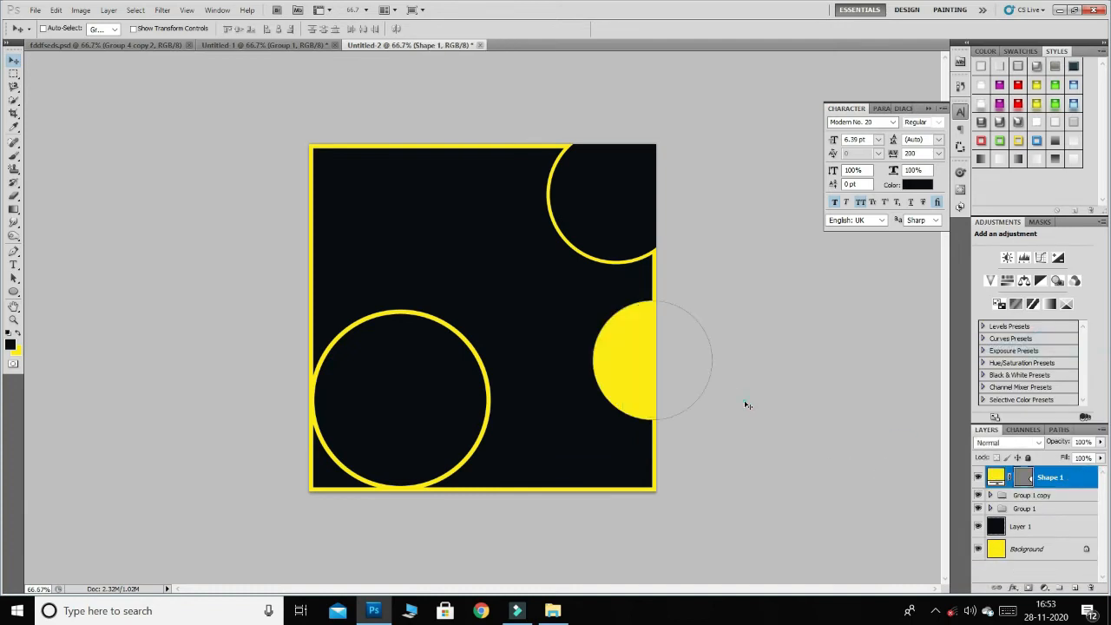
Copy the solid yellow circle to the canvas's upper-left edge and scale the copy down slightly.
drag(627, 372, 337, 237)
key(ctrl+t)
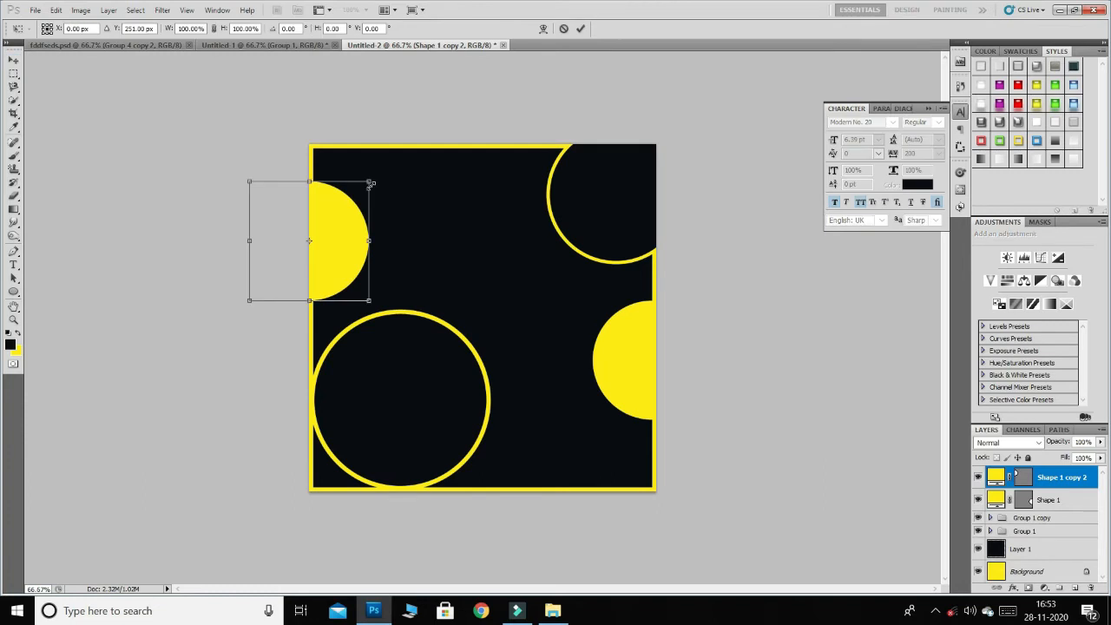
drag(369, 182, 362, 188)
key(Return)
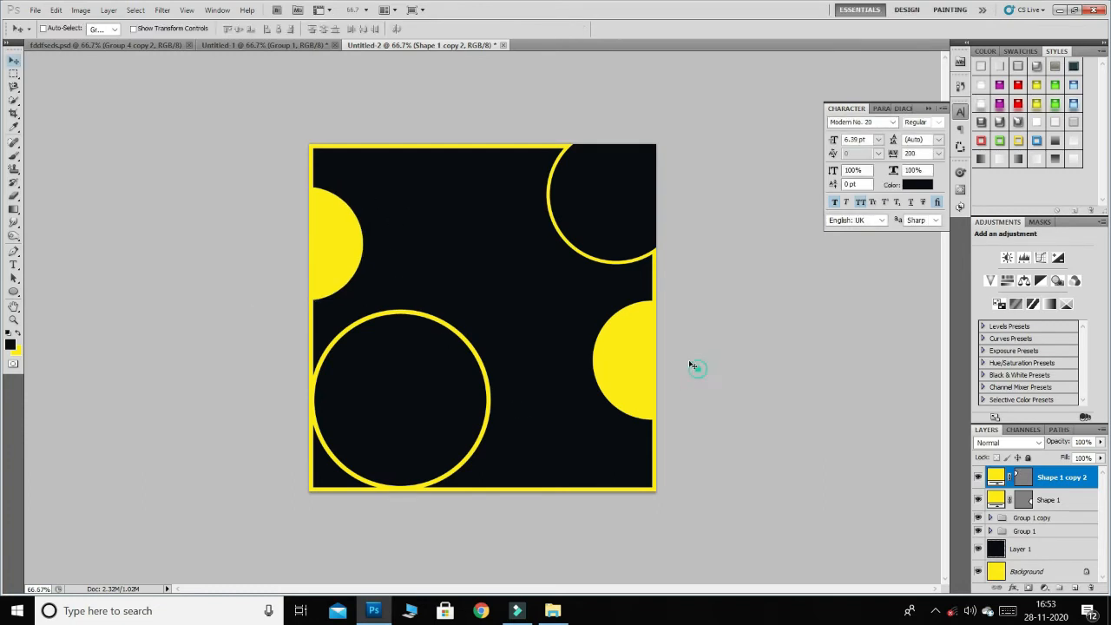
Open the image 6459917_preview from the psd file folder on the Personal (G:) drive.
click(35, 9)
mouse_move(89, 318)
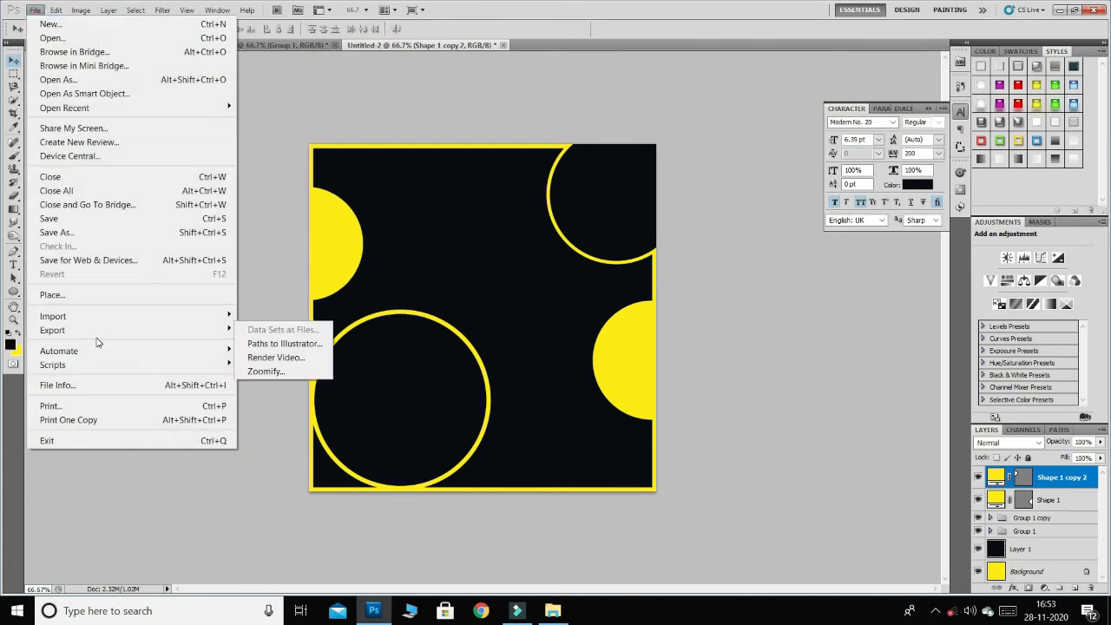
click(158, 42)
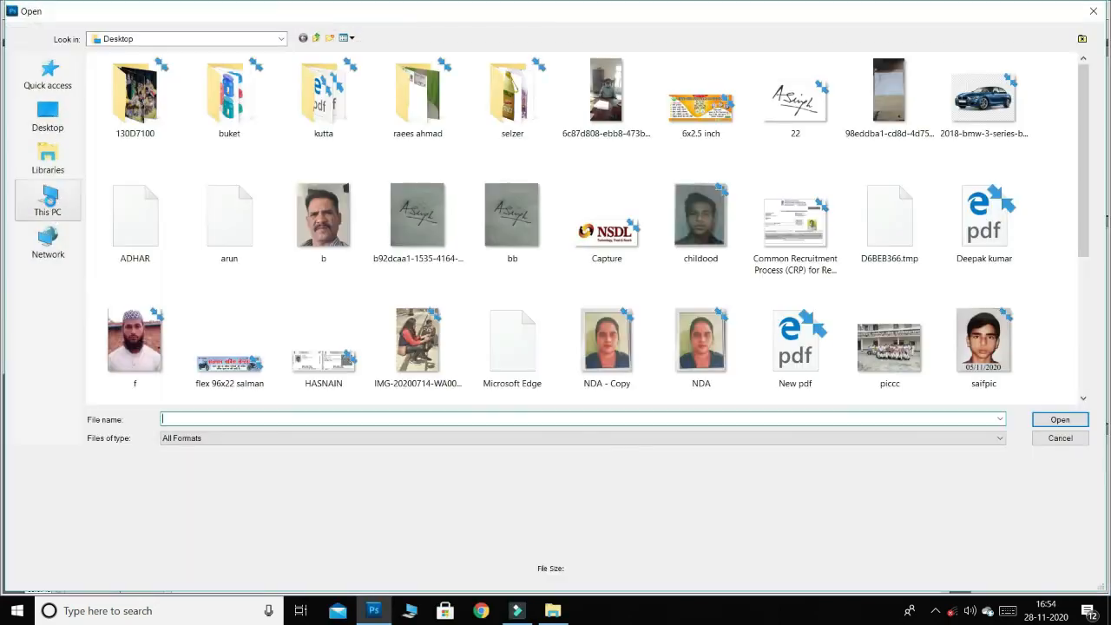
click(50, 205)
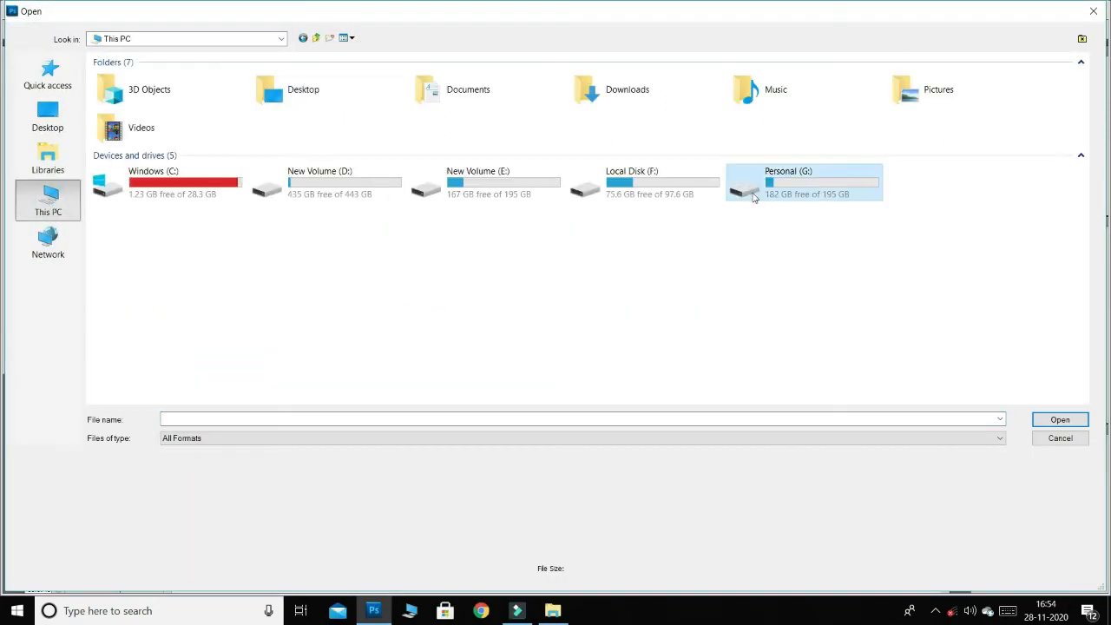
double_click(743, 186)
double_click(248, 103)
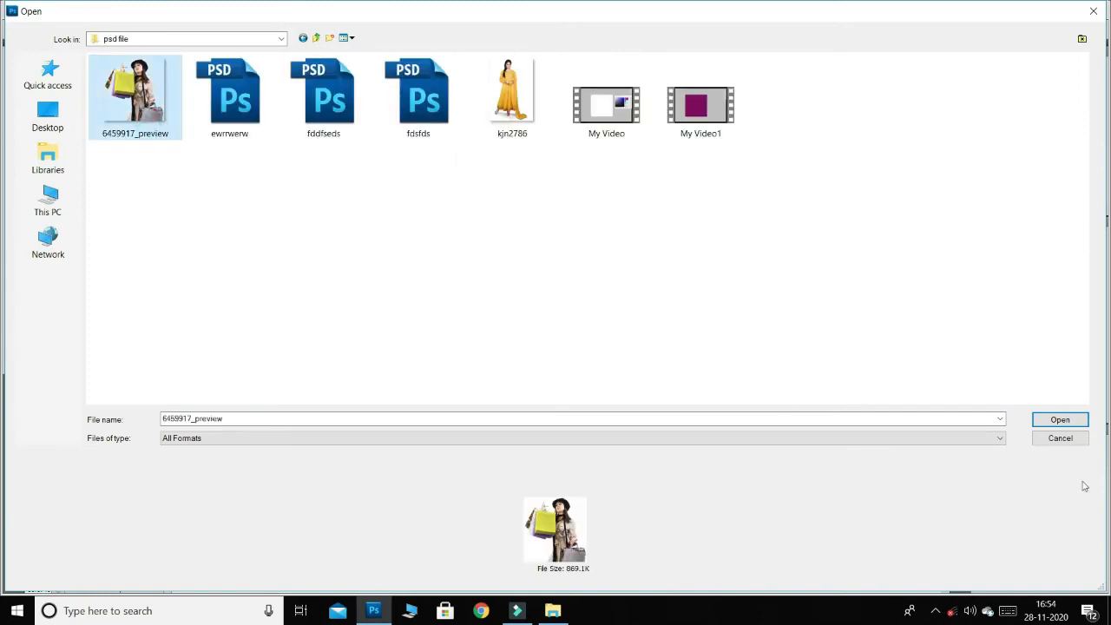
click(1060, 420)
Try placing the shopping woman cut-out in Untitled-2, scaled to about 46.32% over the lower-left ring.
drag(470, 330, 551, 351)
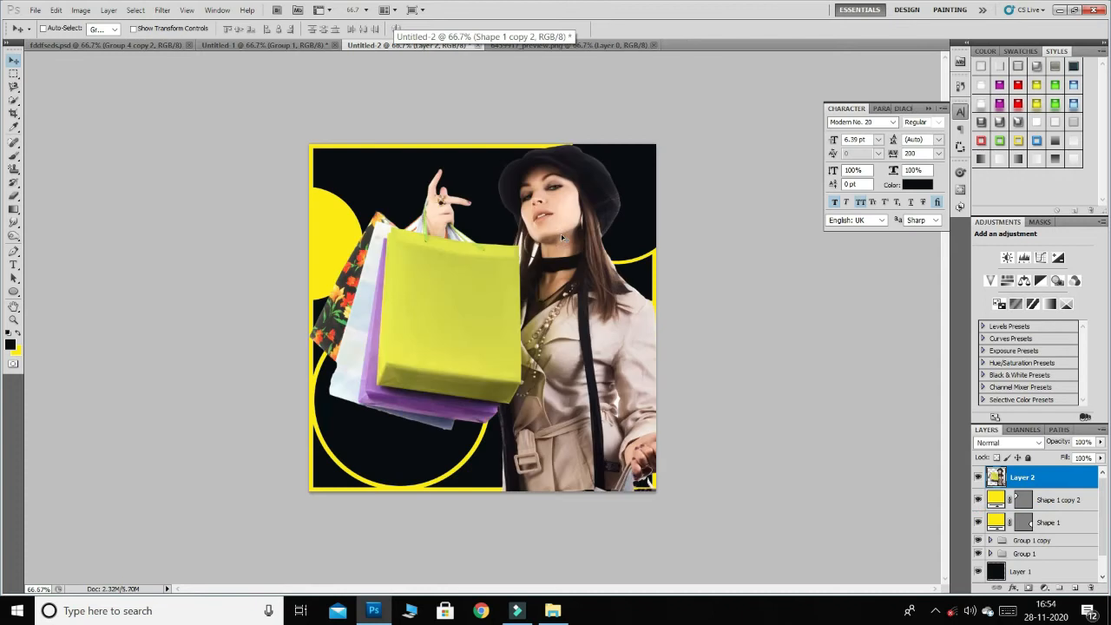
key(ctrl+t)
drag(734, 141, 505, 380)
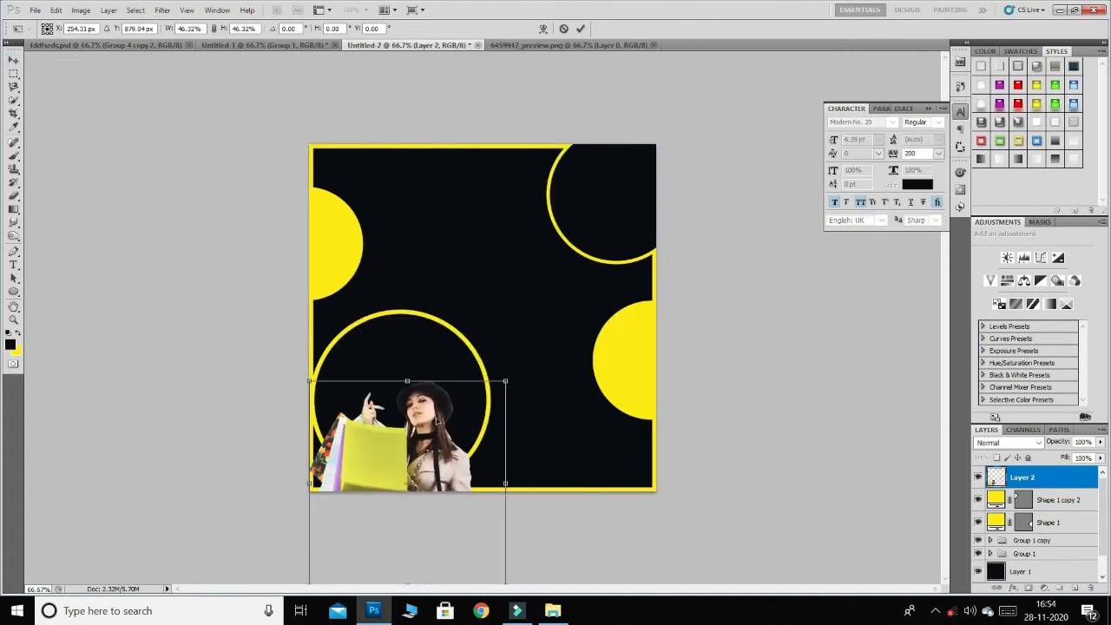
drag(438, 421, 444, 350)
key(Return)
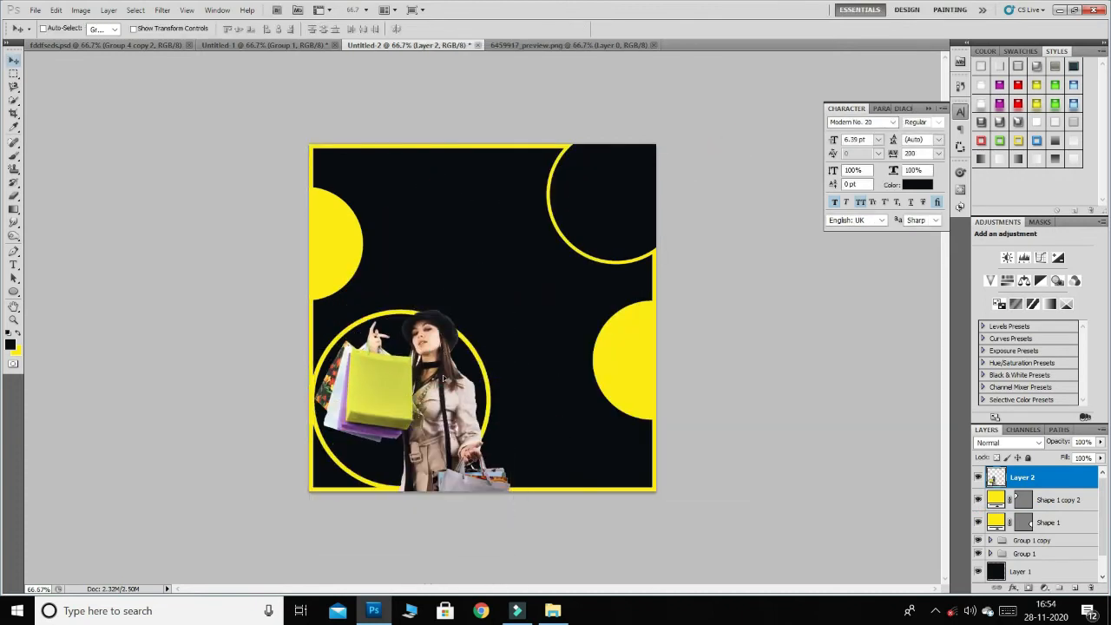
key(Delete)
Flip the 6459917_preview image's canvas horizontally.
click(590, 44)
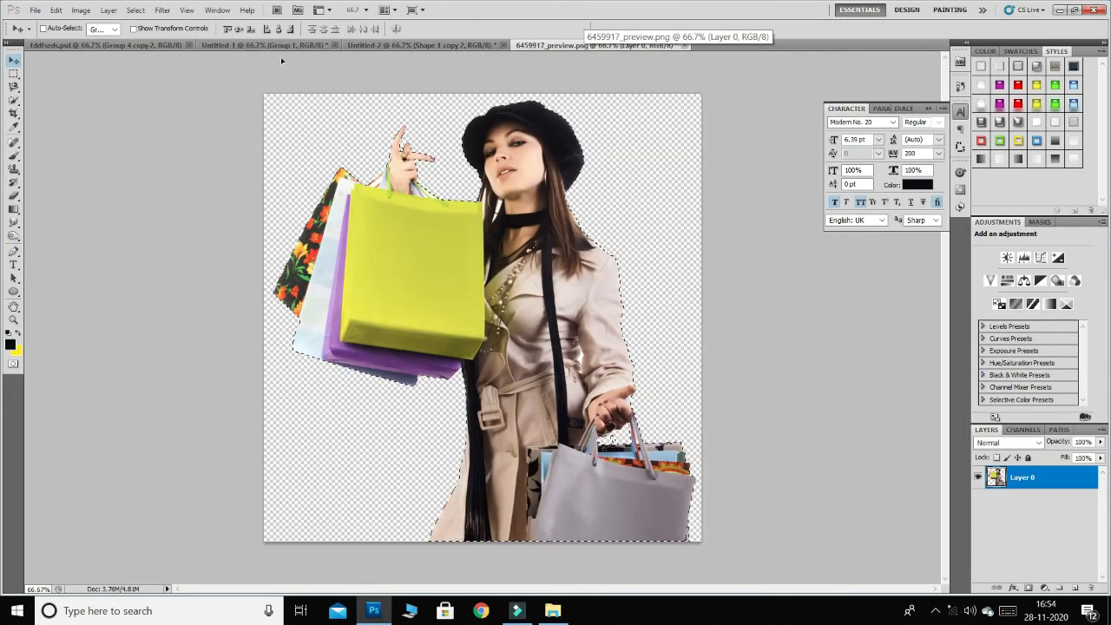
click(80, 10)
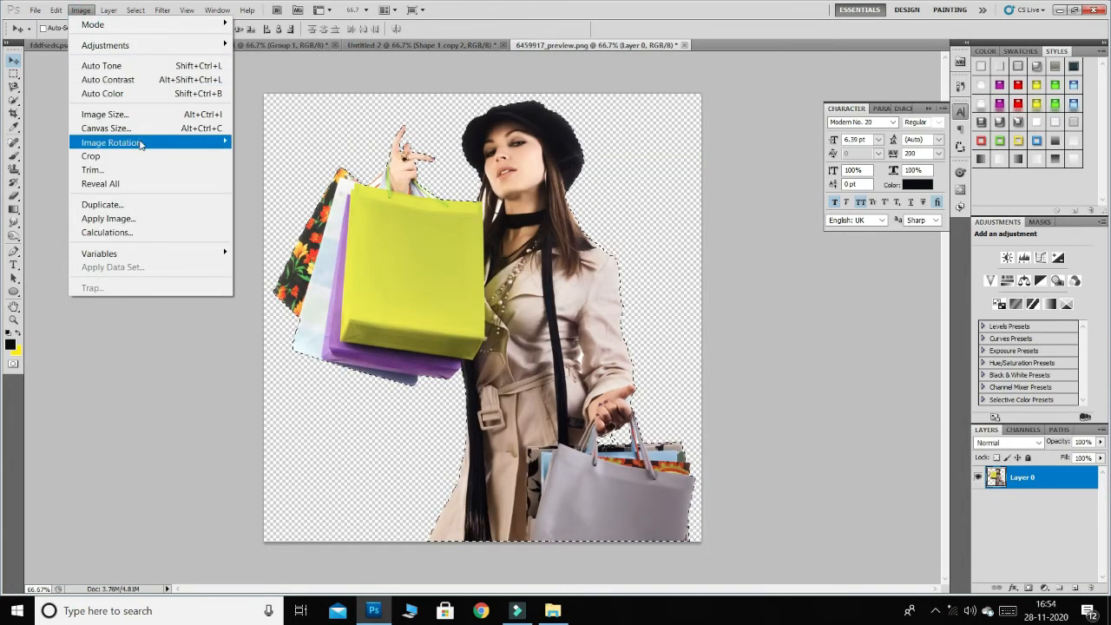
mouse_move(140, 143)
click(322, 205)
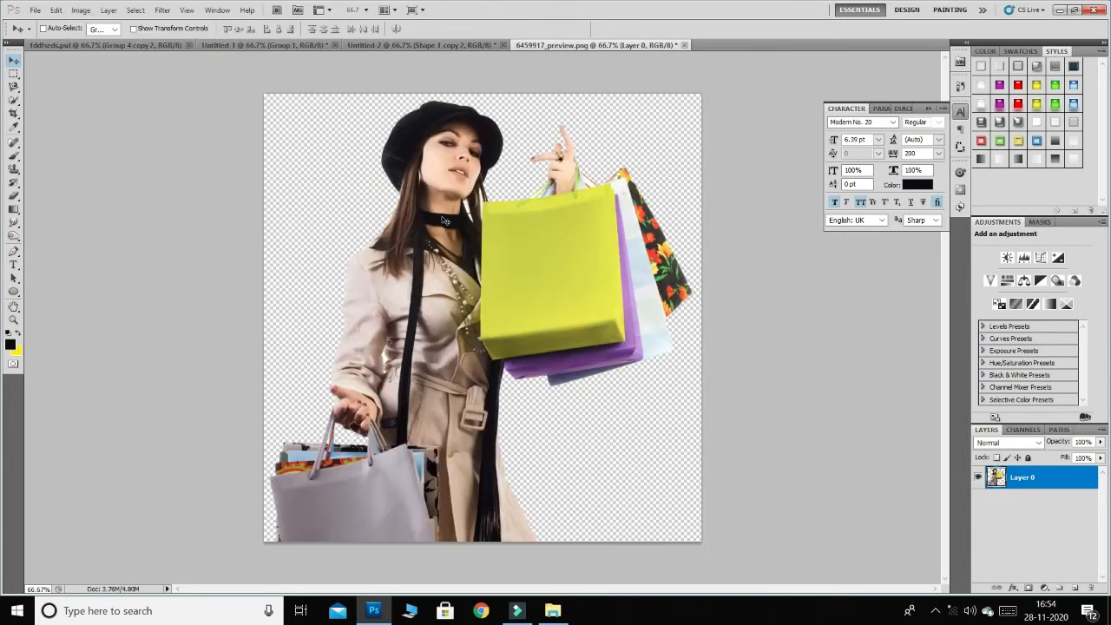
Place the flipped shopping woman in Untitled-2, scaled to about 53.46% over the lower-left ring.
drag(444, 219, 440, 299)
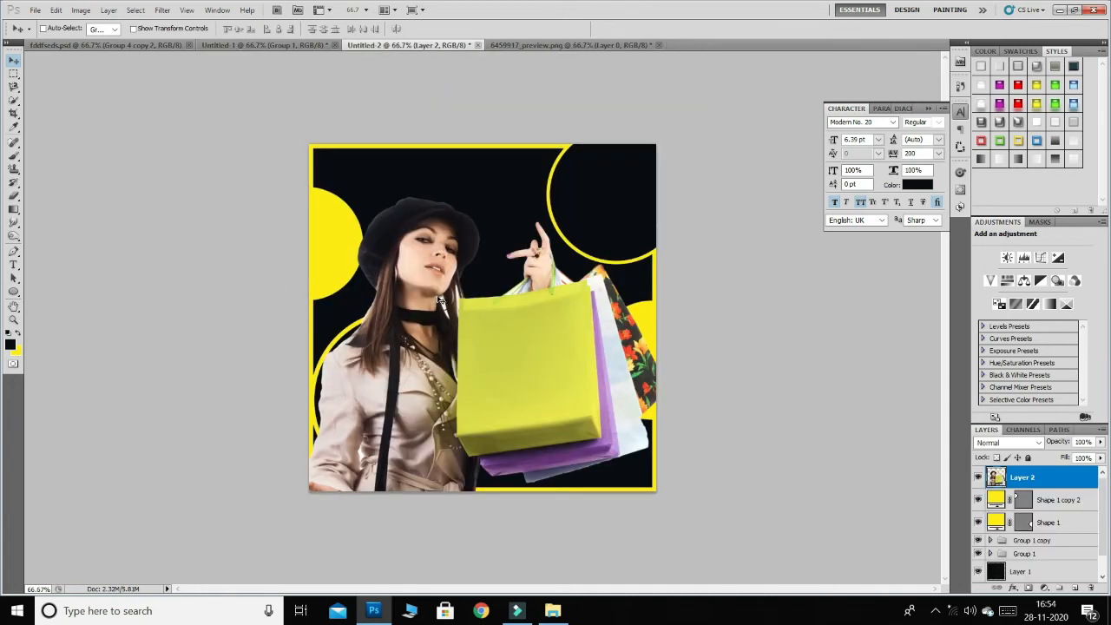
key(ctrl+t)
drag(657, 195, 476, 400)
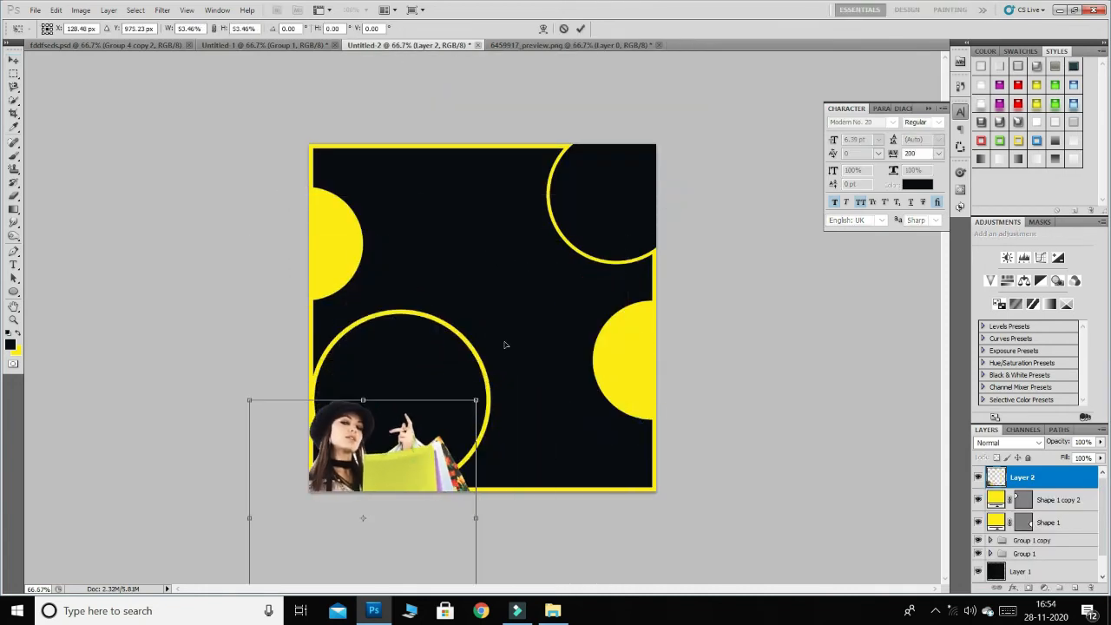
drag(417, 461, 478, 336)
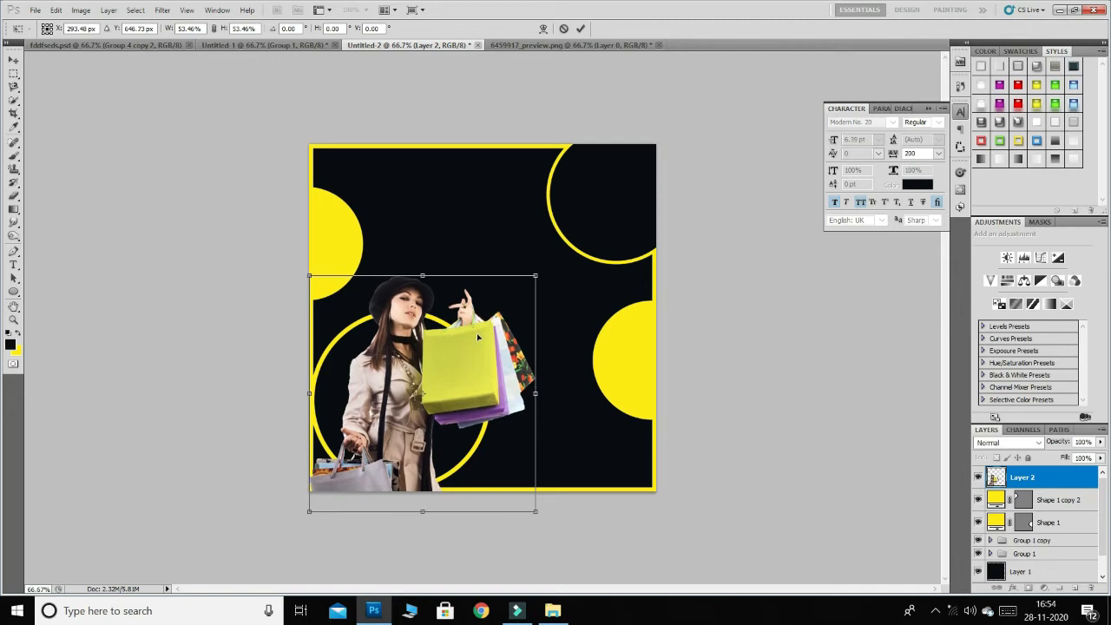
key(Return)
Try restacking the woman layer and Group 1 to different levels among the ring and background layers.
click(1080, 500)
click(1076, 521)
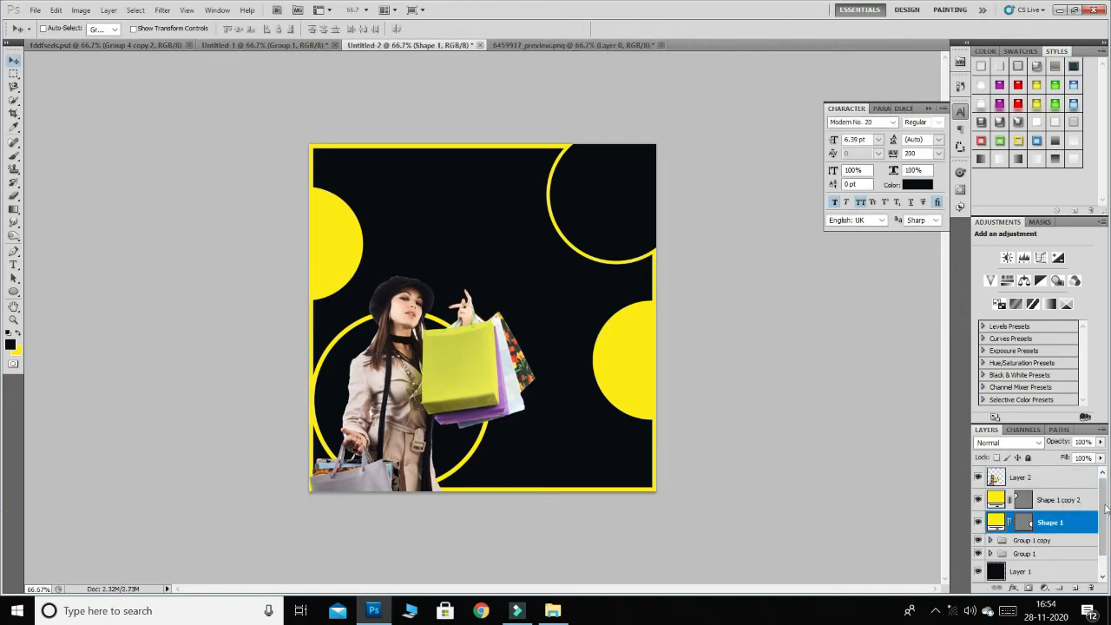
drag(1105, 505, 1104, 511)
drag(1059, 473, 1057, 544)
key(ctrl+bracketright)
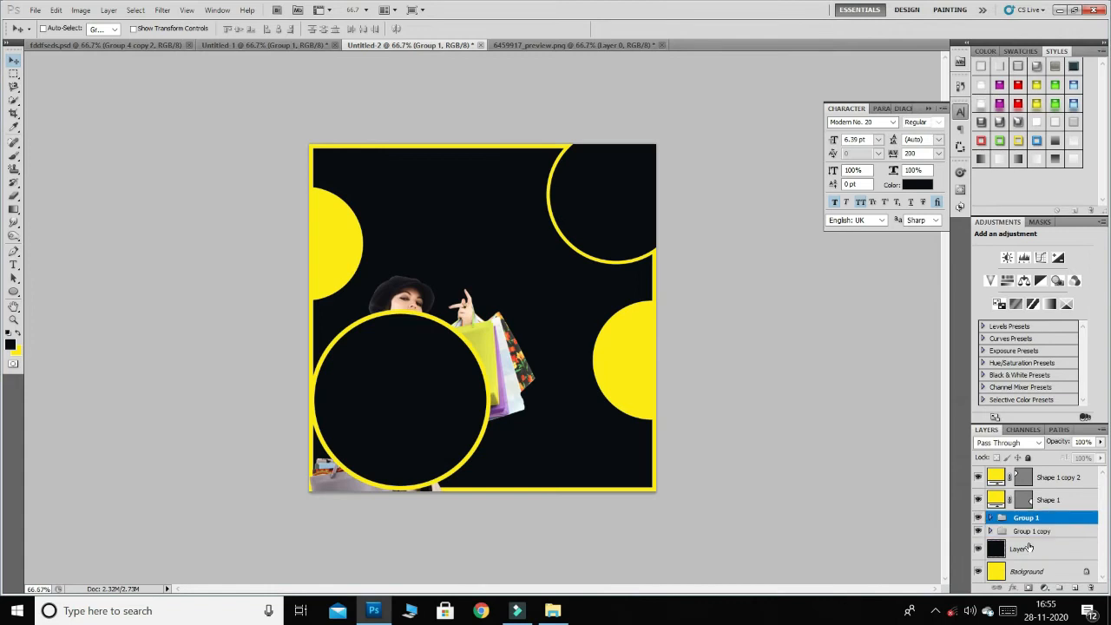
key(ctrl+bracketright)
key(ctrl+bracketright)
key(ctrl+bracketleft)
key(ctrl+bracketleft)
key(ctrl+bracketleft)
key(ctrl+bracketleft)
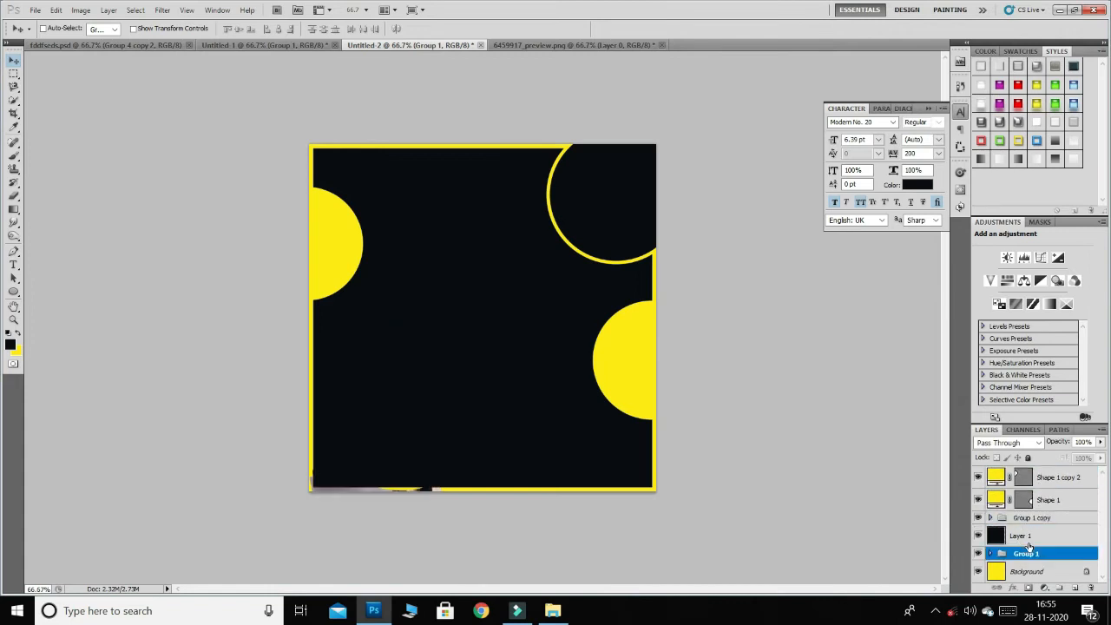
key(ctrl+bracketright)
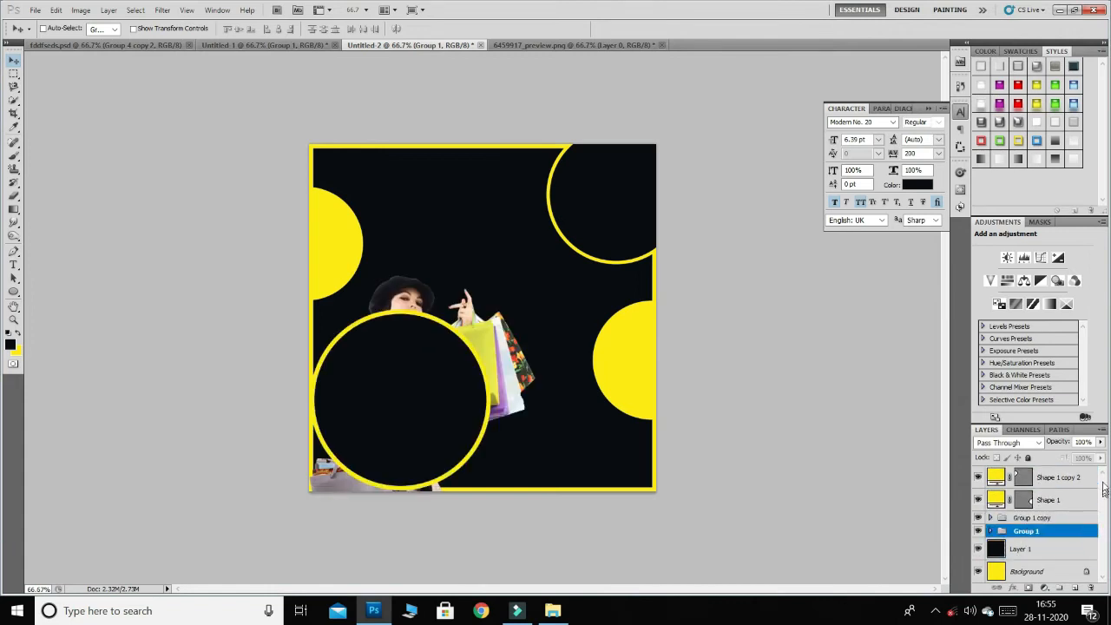
click(1050, 550)
key(ctrl+z)
key(ctrl+bracketright)
key(ctrl+bracketright)
key(ctrl+bracketright)
key(ctrl+bracketright)
key(ctrl+bracketleft)
key(ctrl+bracketleft)
key(ctrl+bracketleft)
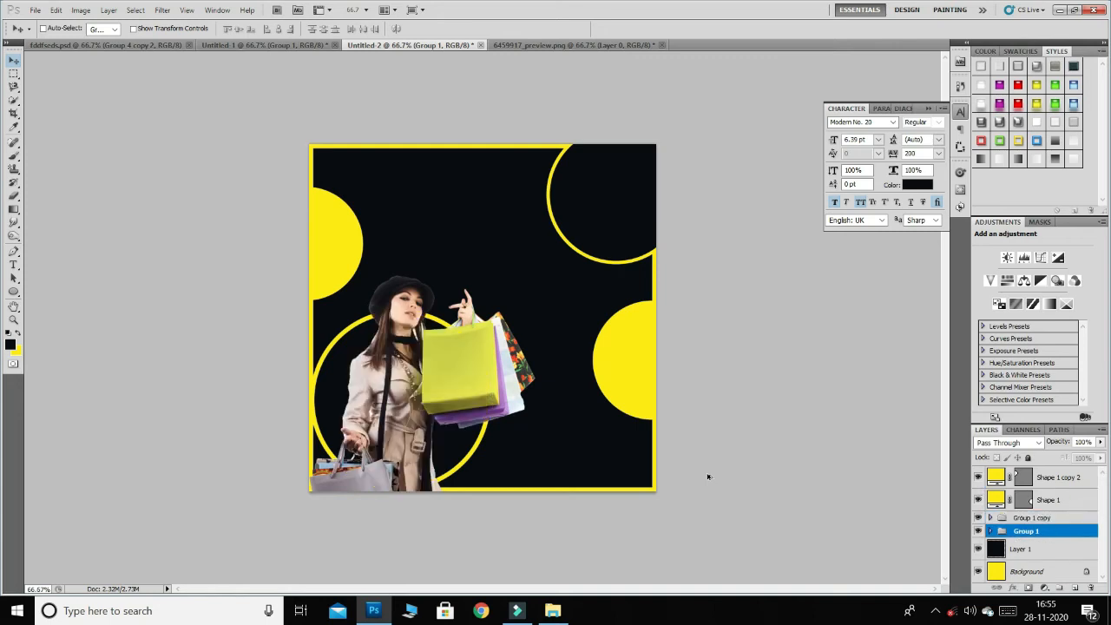
Lower the woman layer onto the ungrouped lower-left ring and clip it to the ring's black inner circle.
ctrl+click(407, 438)
key(ctrl+bracketleft)
key(ctrl+bracketleft)
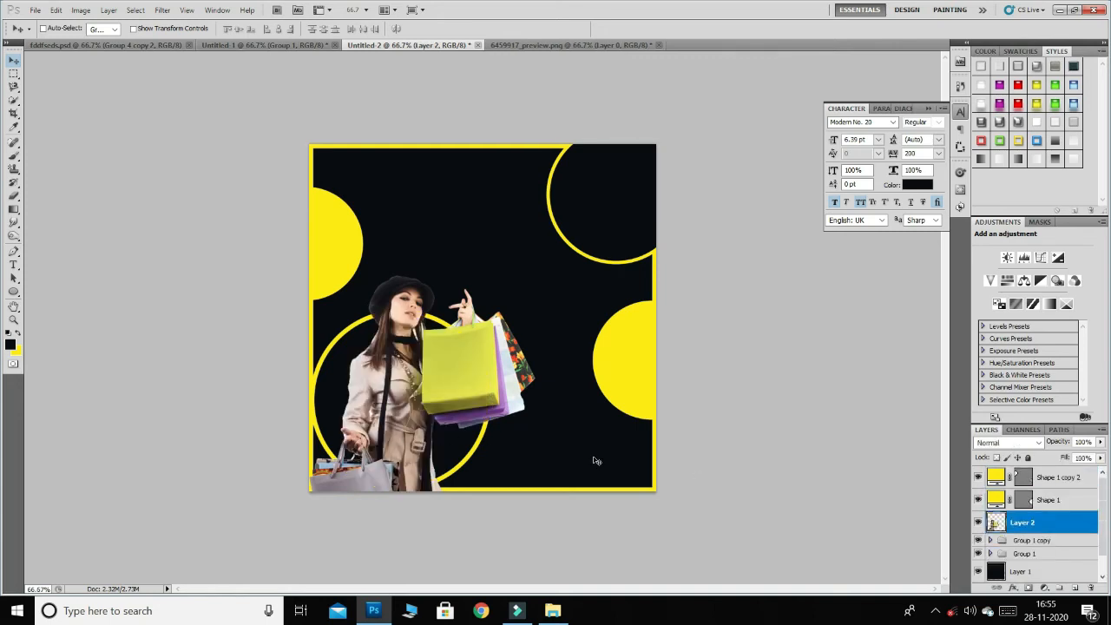
key(ctrl+bracketleft)
right_click(1031, 557)
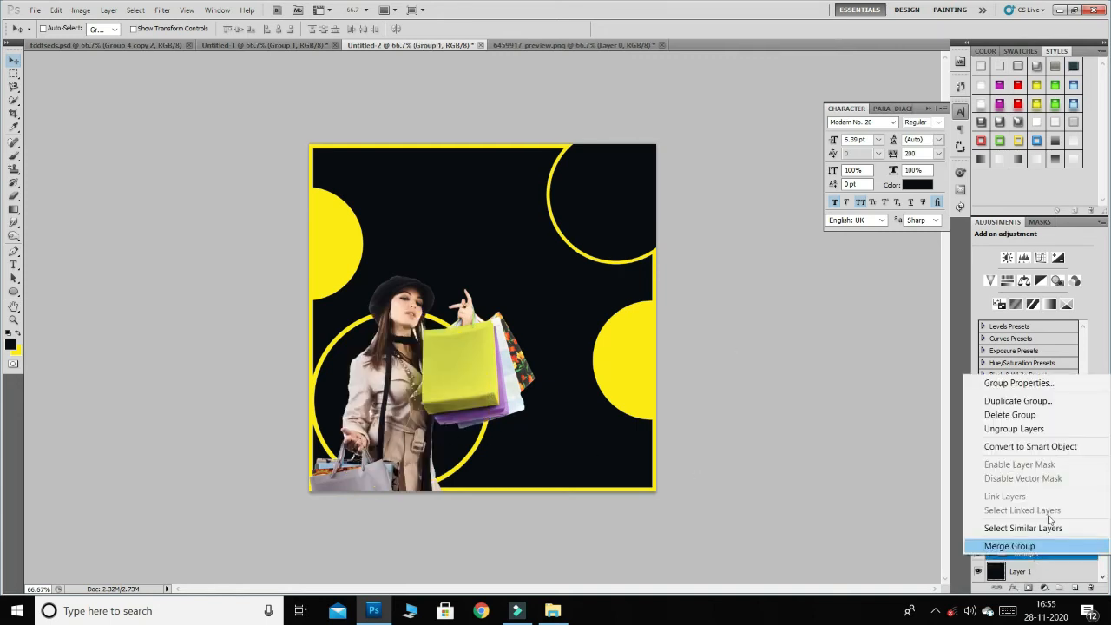
click(1011, 506)
right_click(1052, 536)
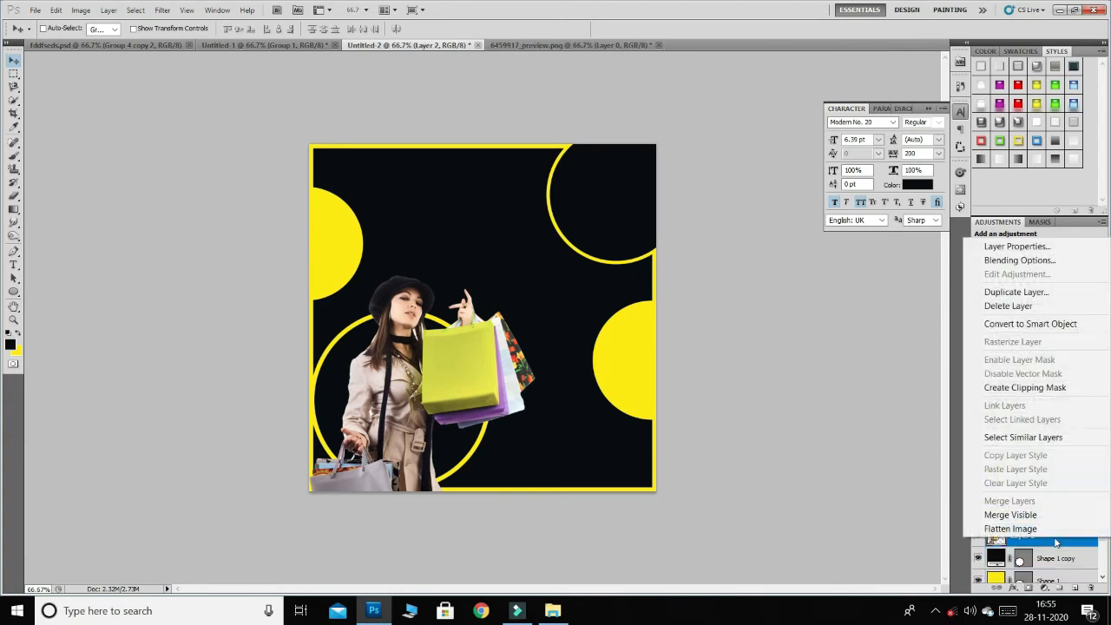
click(1029, 387)
Duplicate the woman layer without clipping and erase the copy's lower parts that spill outside the ring.
key(ctrl+j)
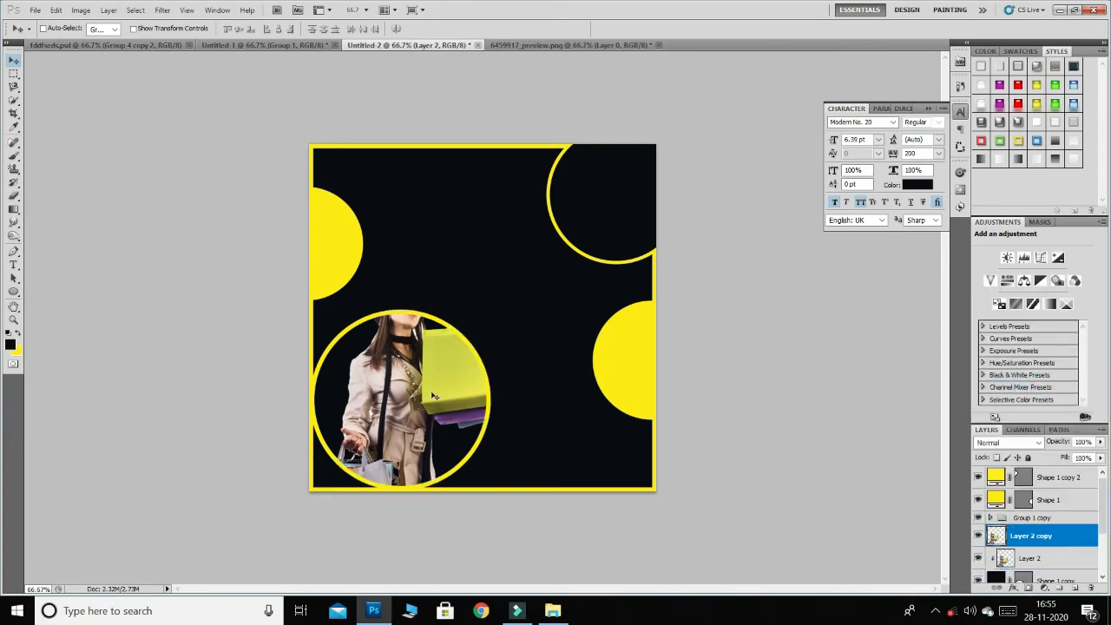
key(ctrl+alt+g)
click(14, 195)
mouse_move(334, 486)
mouse_down()
mouse_move(356, 512)
mouse_move(310, 508)
mouse_move(503, 539)
mouse_move(304, 525)
mouse_up()
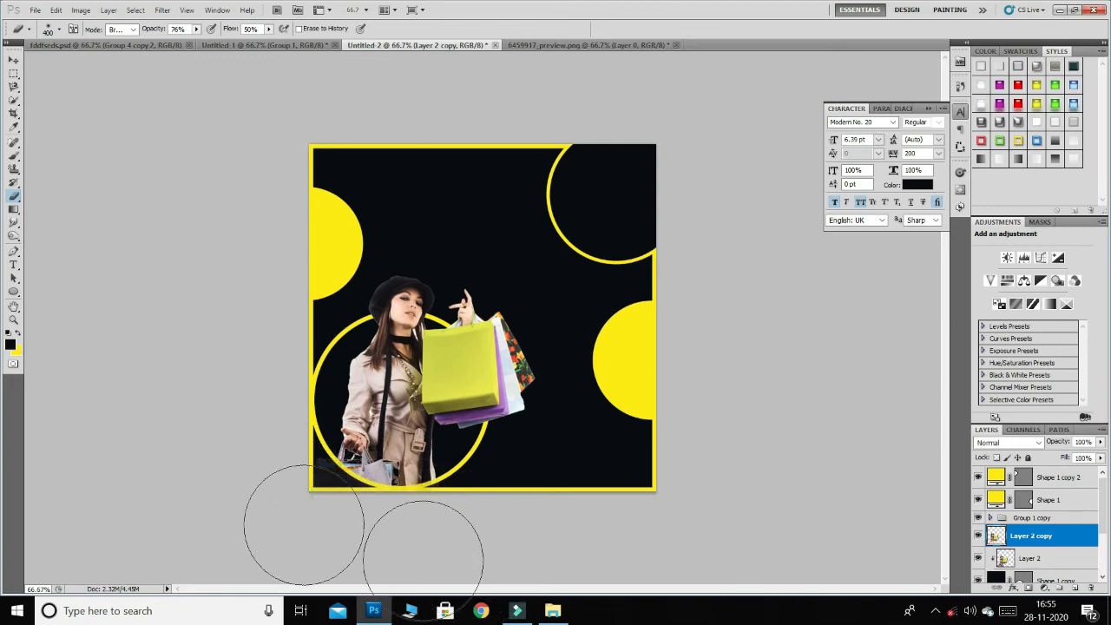
Copy the text group from Untitled-1 into Untitled-2 and ungroup its text layers.
click(14, 58)
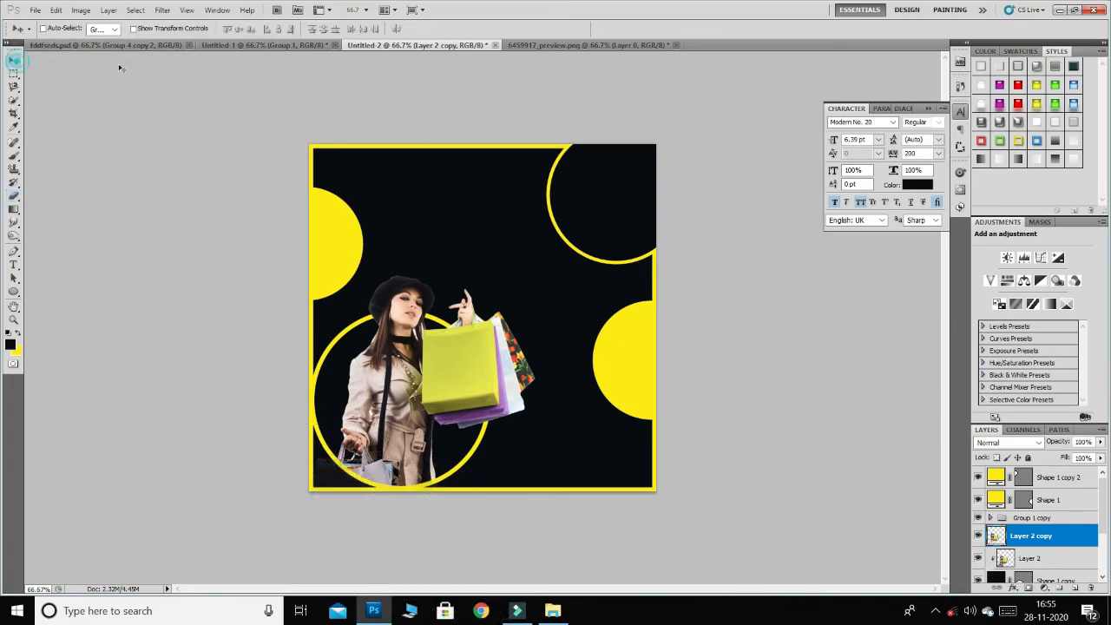
click(251, 44)
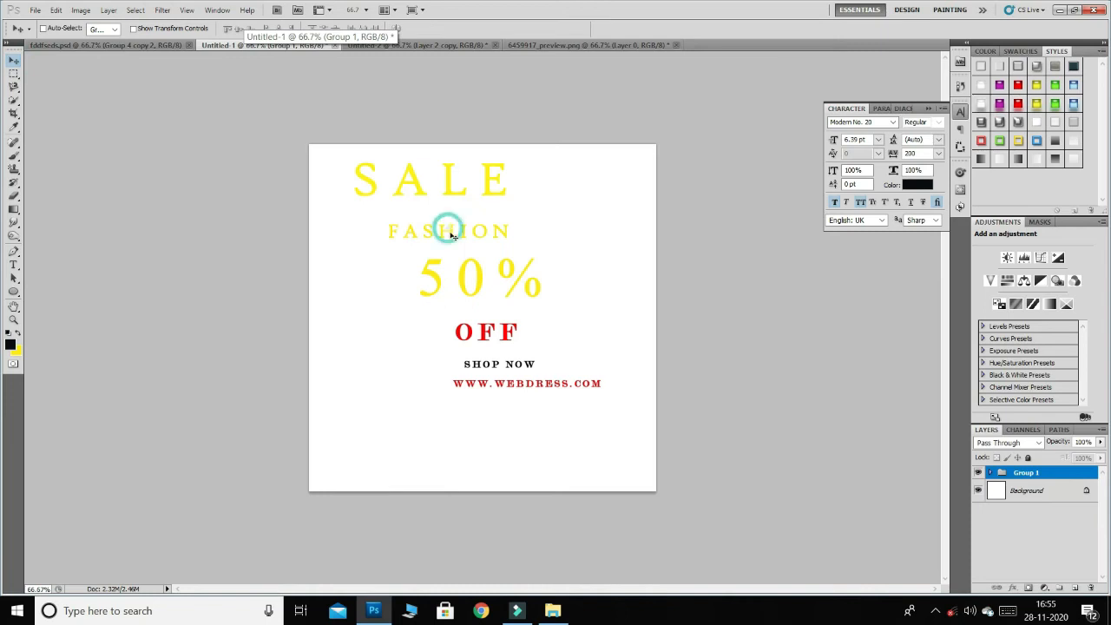
mouse_move(441, 223)
mouse_down()
mouse_move(533, 45)
mouse_move(456, 233)
mouse_up()
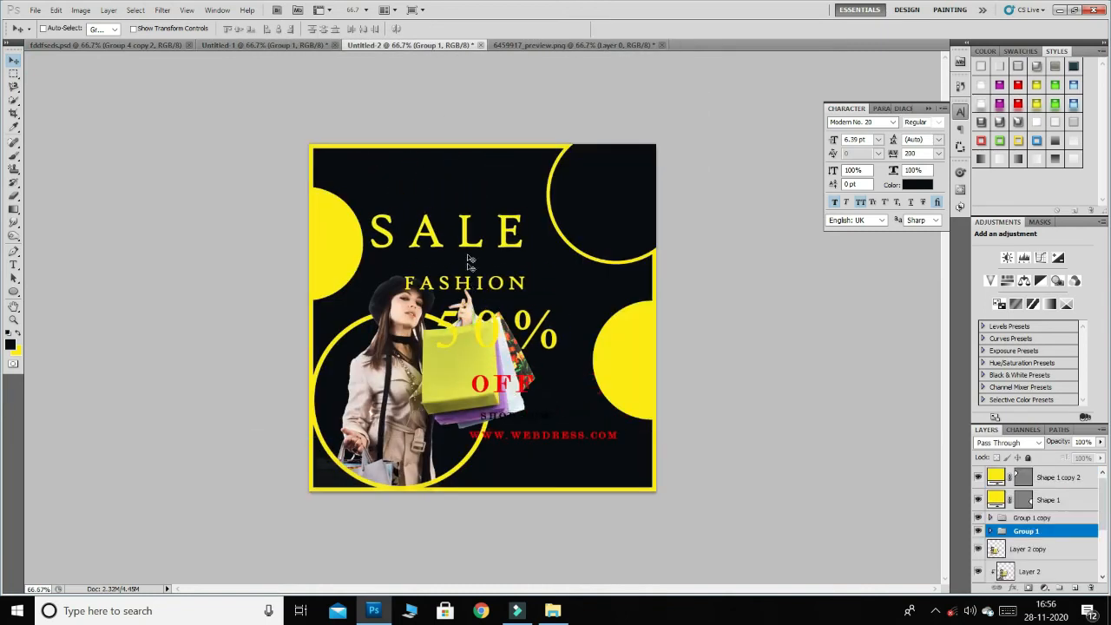
right_click(466, 237)
click(852, 424)
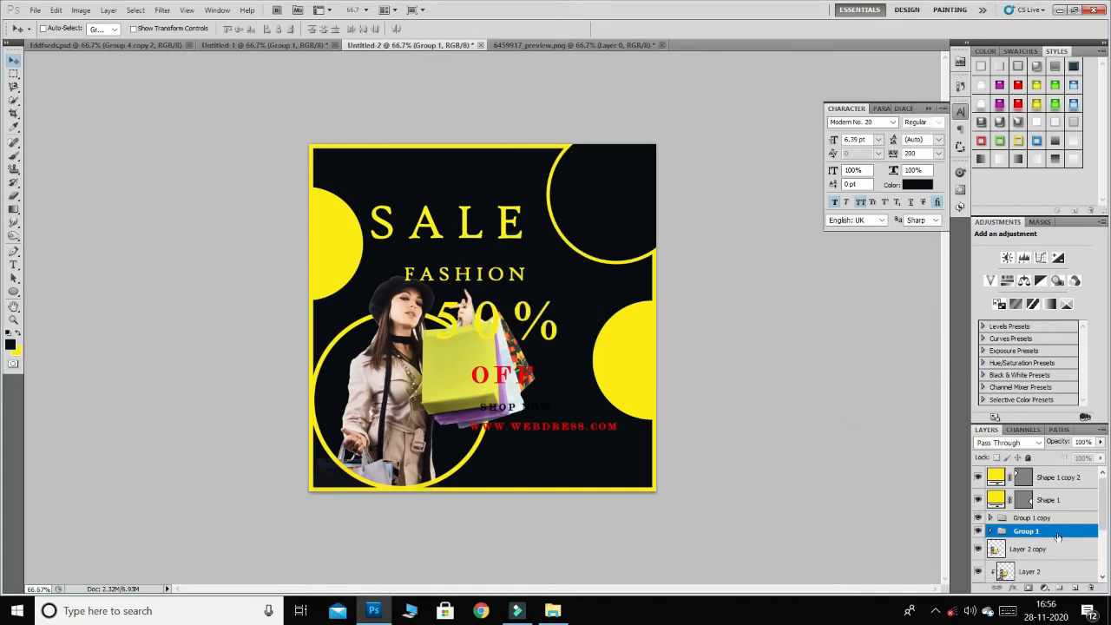
right_click(1057, 536)
click(1020, 402)
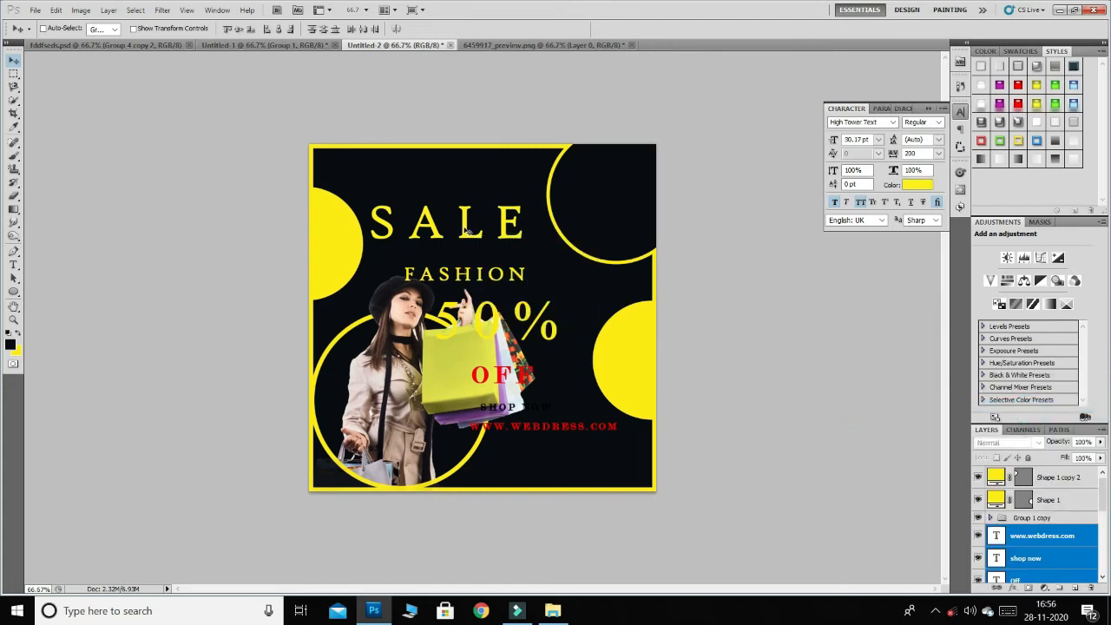
Move the FASHION text above SALE and roughly line up their starting edges.
drag(465, 231, 462, 252)
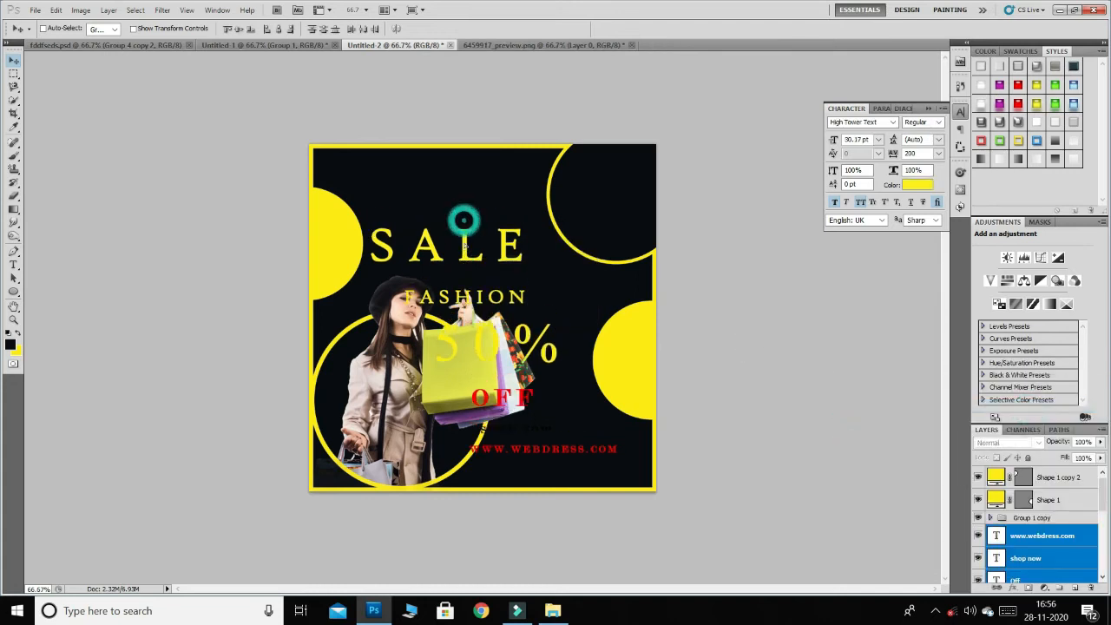
click(1007, 544)
ctrl+click(459, 293)
drag(459, 294, 442, 200)
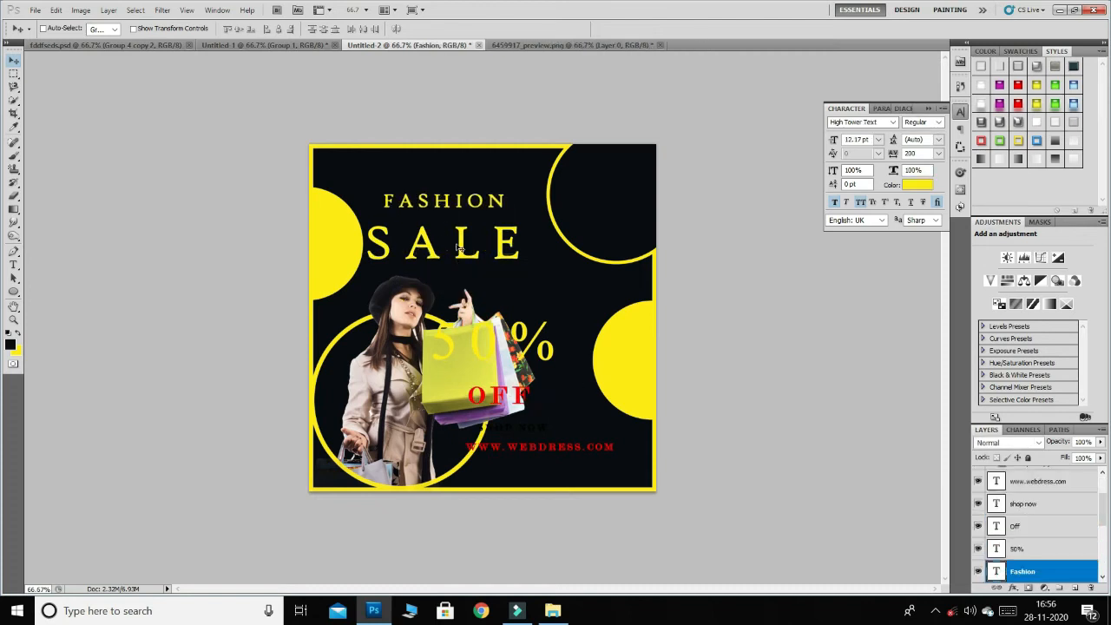
drag(459, 248, 445, 249)
ctrl+click(436, 251)
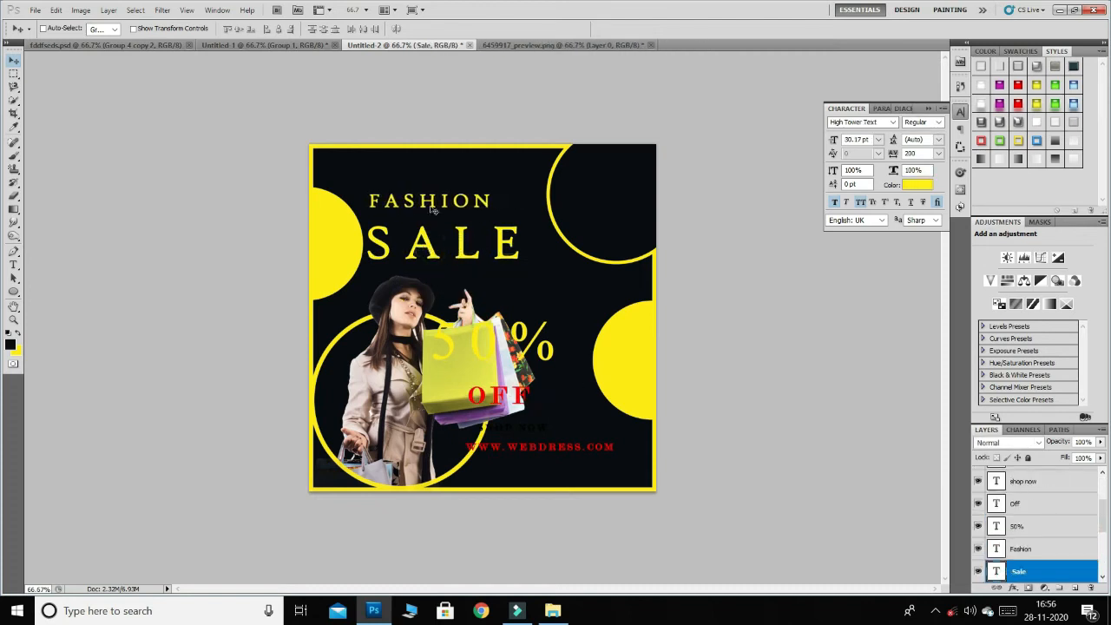
Shift FASHION and SALE slightly right, and nudge SALE up closer beneath FASHION.
drag(426, 199, 432, 200)
drag(427, 243, 432, 243)
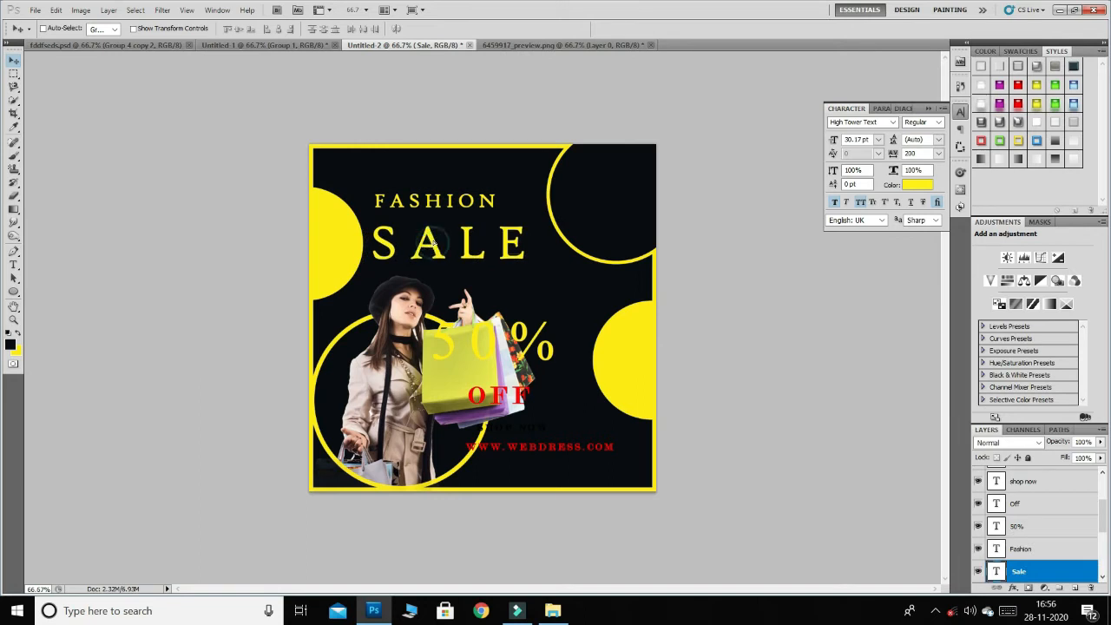
key(shift+Up)
key(Up)
key(Up)
key(Up)
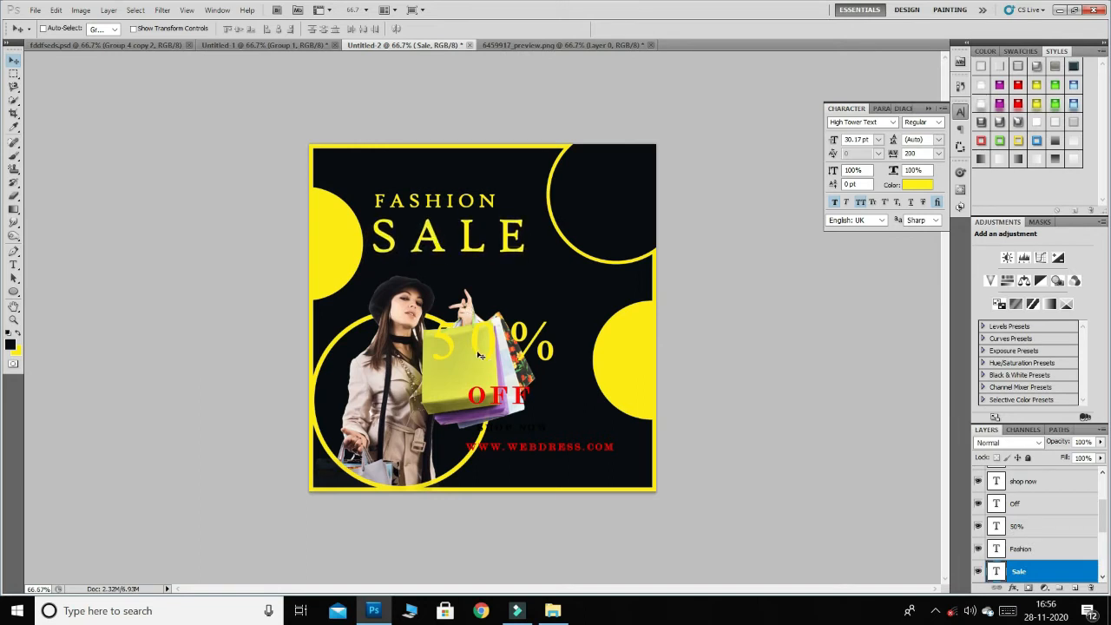
Move the 50% text into the upper-right ring, in front of it, and scale it down to about 20.39 pt.
drag(480, 356, 601, 193)
key(ctrl+t)
key(Return)
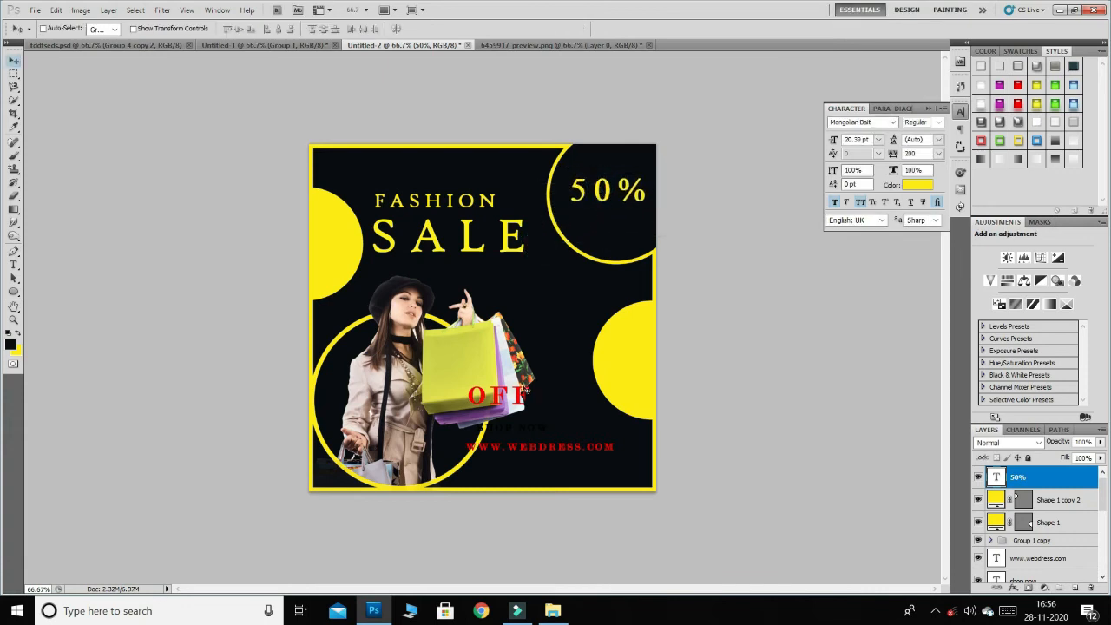
Bring the red OFF text to the front, scale it to about 11.65 pt and place it under 50%.
drag(521, 396, 618, 232)
key(ctrl+shift+bracketright)
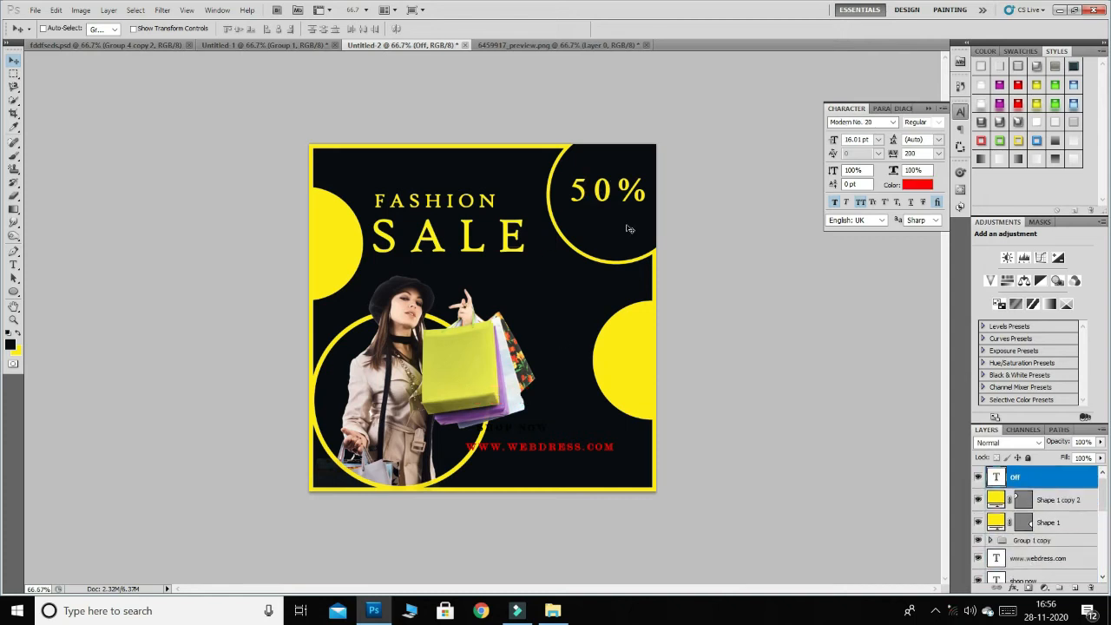
key(ctrl+t)
drag(570, 239, 615, 221)
key(Return)
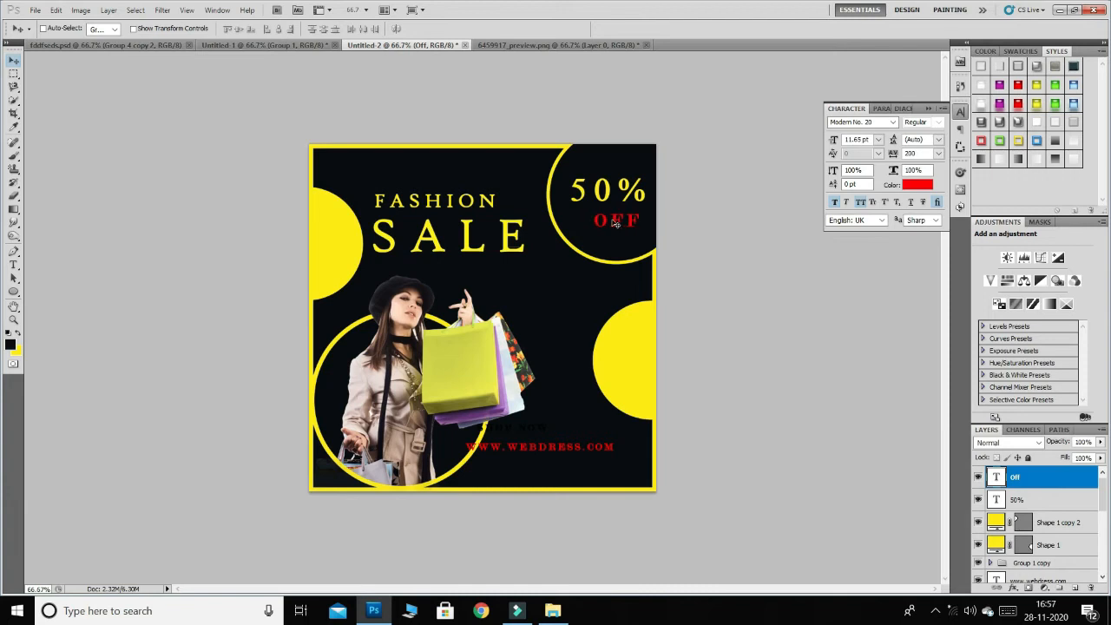
key(t)
click(562, 449)
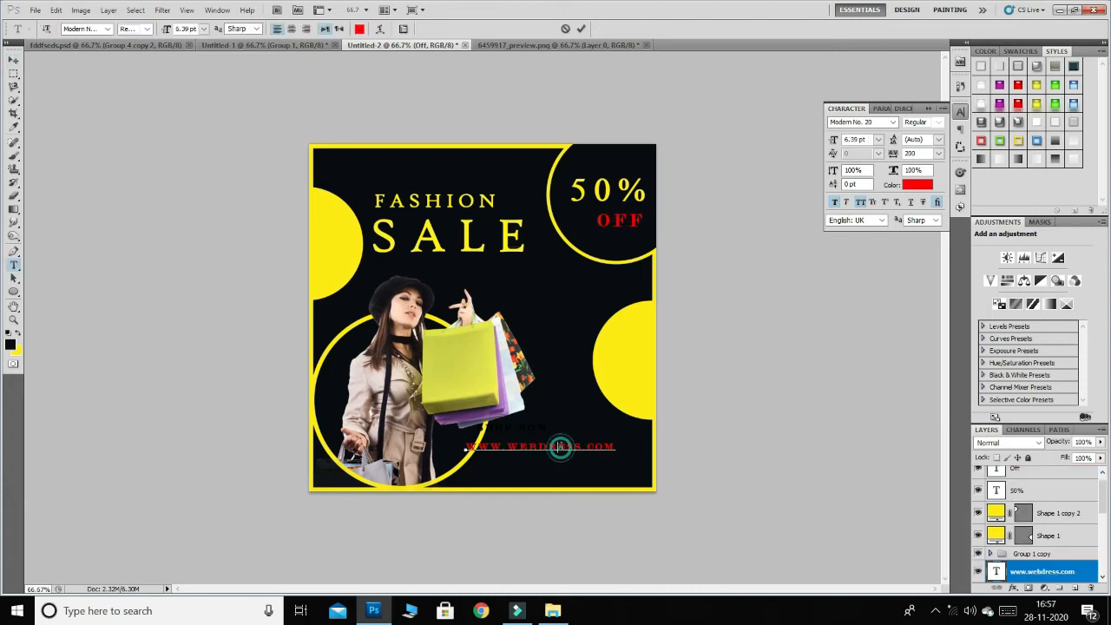
key(ctrl+a)
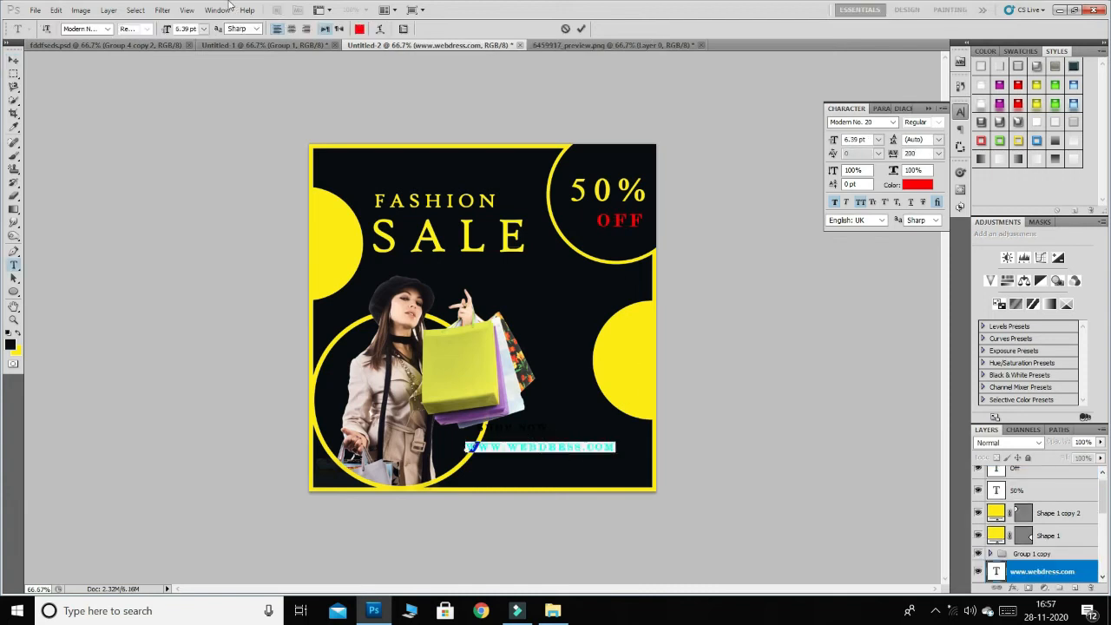
click(860, 205)
click(13, 61)
drag(529, 450, 576, 467)
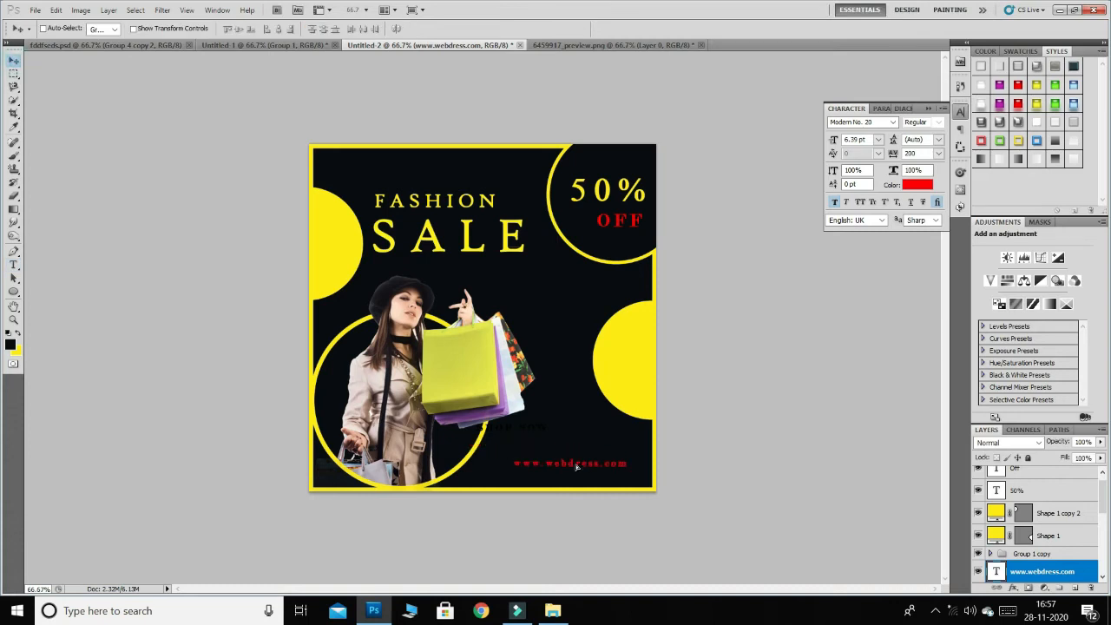
key(ctrl+BackSpace)
click(13, 292)
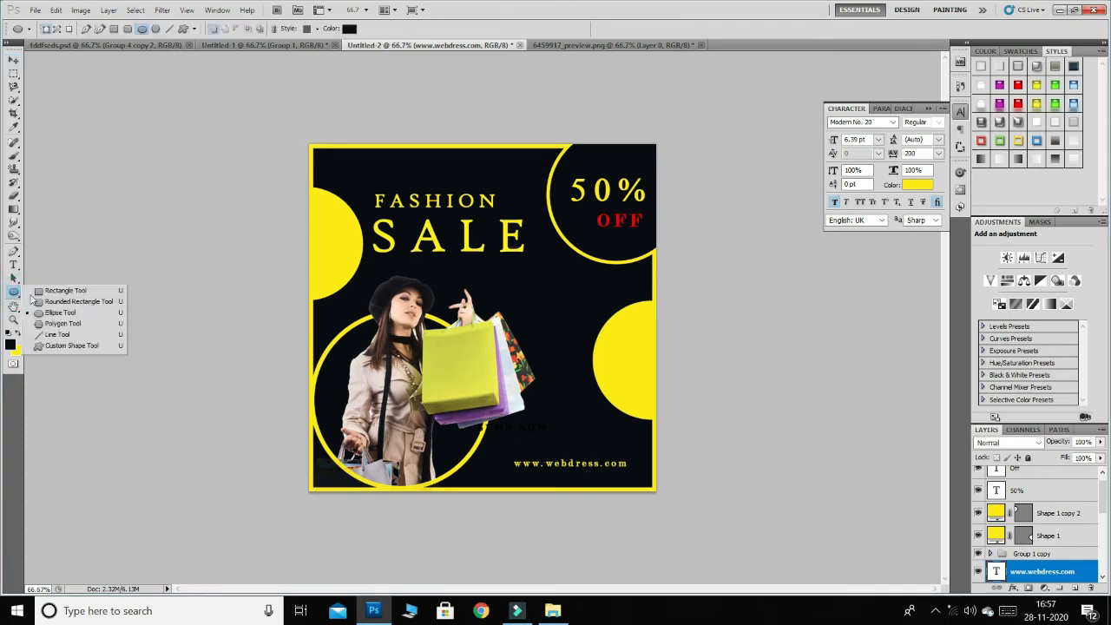
click(69, 306)
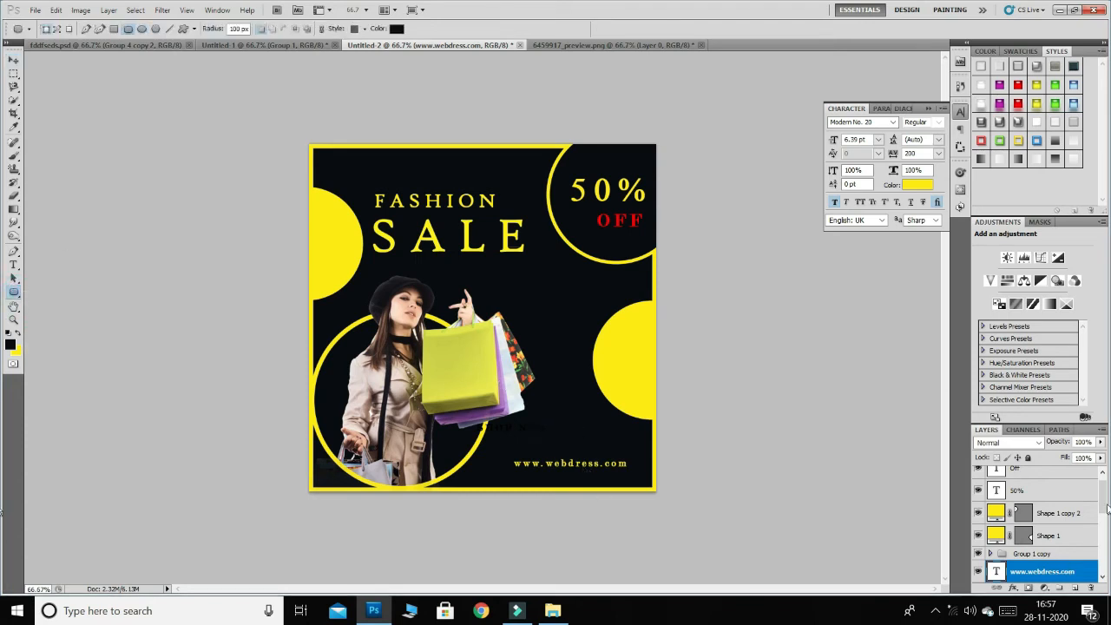
scroll(1104, 518, down, 2)
click(1028, 553)
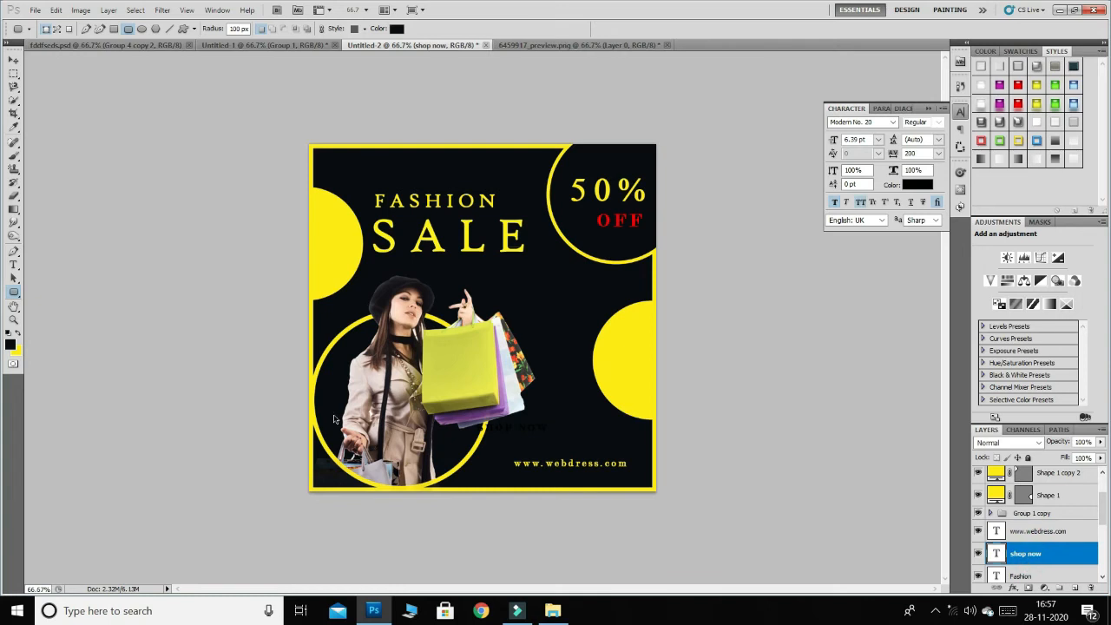
key(ctrl+BackSpace)
drag(522, 432, 601, 452)
key(ctrl+BackSpace)
Place the shop now text on the yellow rounded rectangle, bring it in front and scale it down to about 5.68 pt.
click(14, 59)
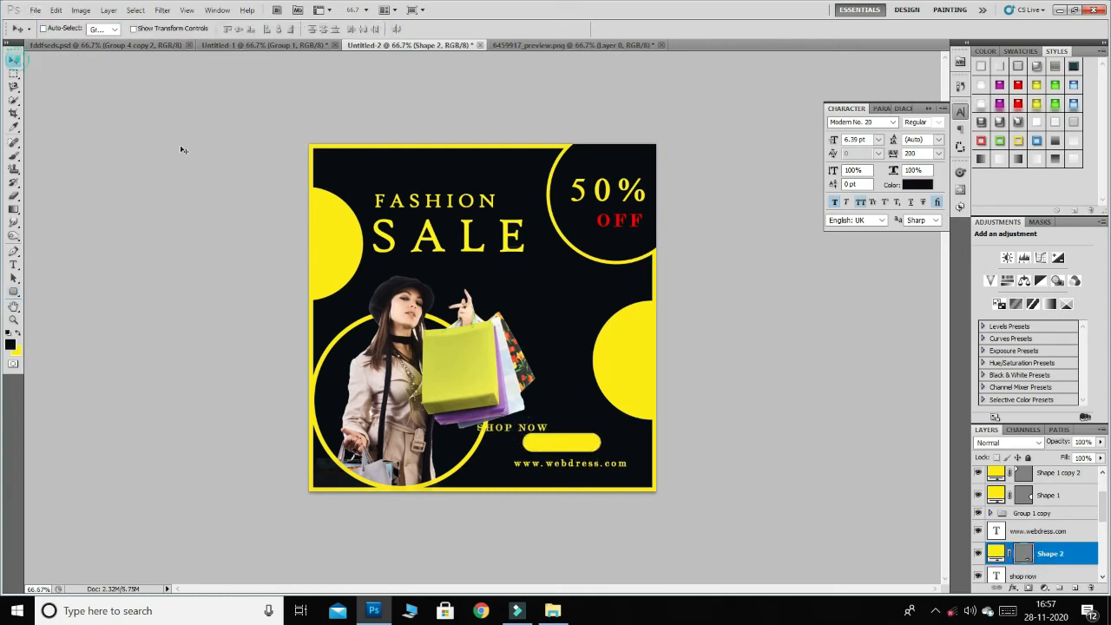
drag(540, 430, 584, 447)
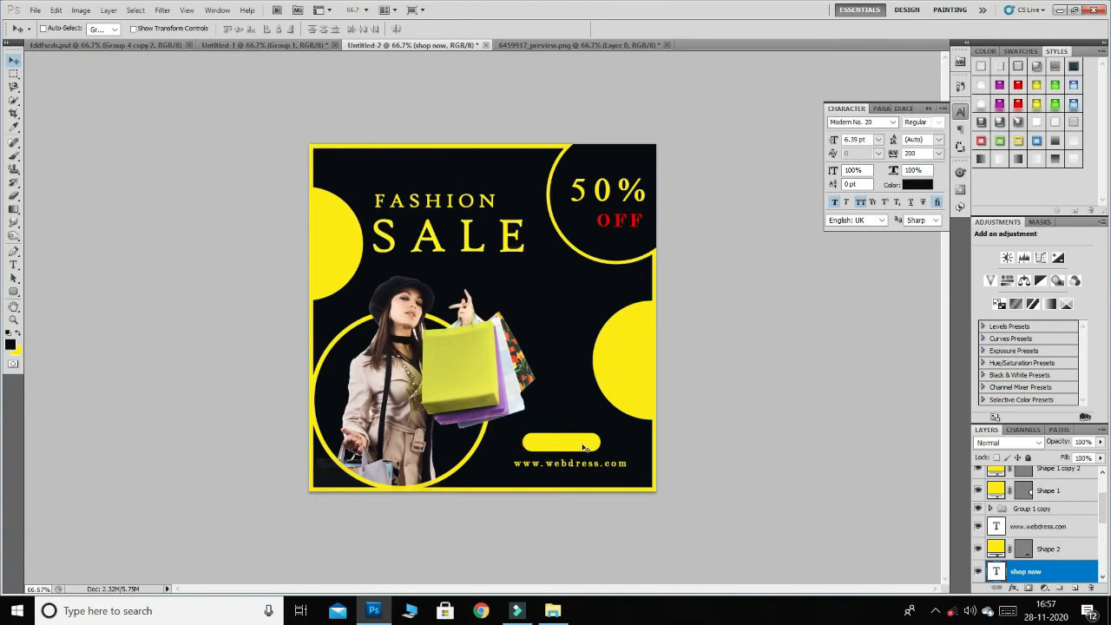
key(ctrl+bracketright)
key(ctrl+bracketright)
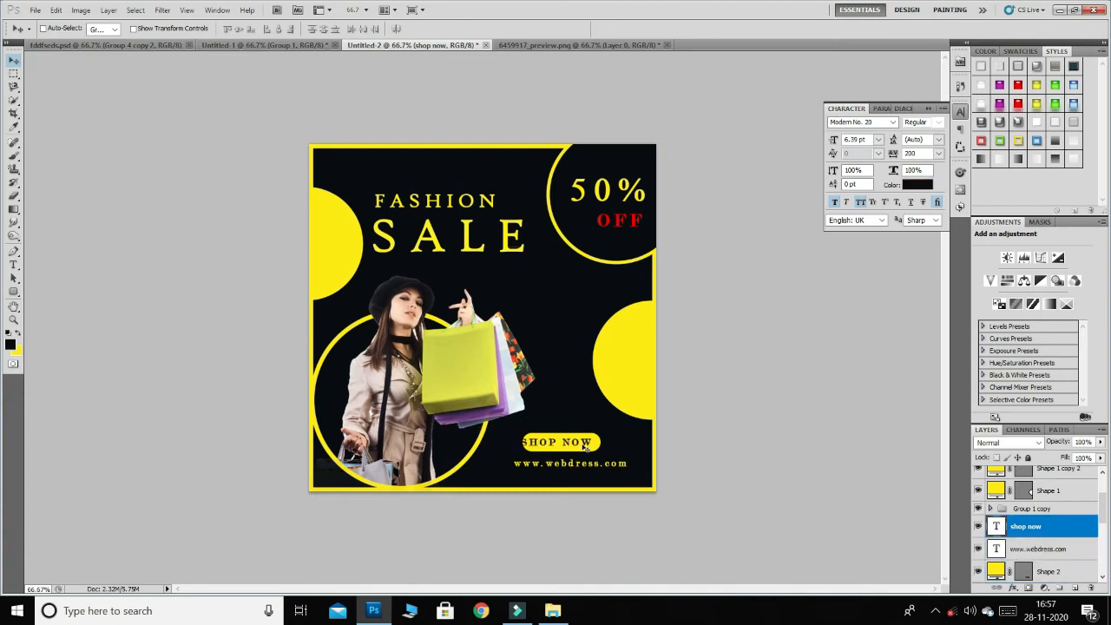
key(ctrl+t)
key(Return)
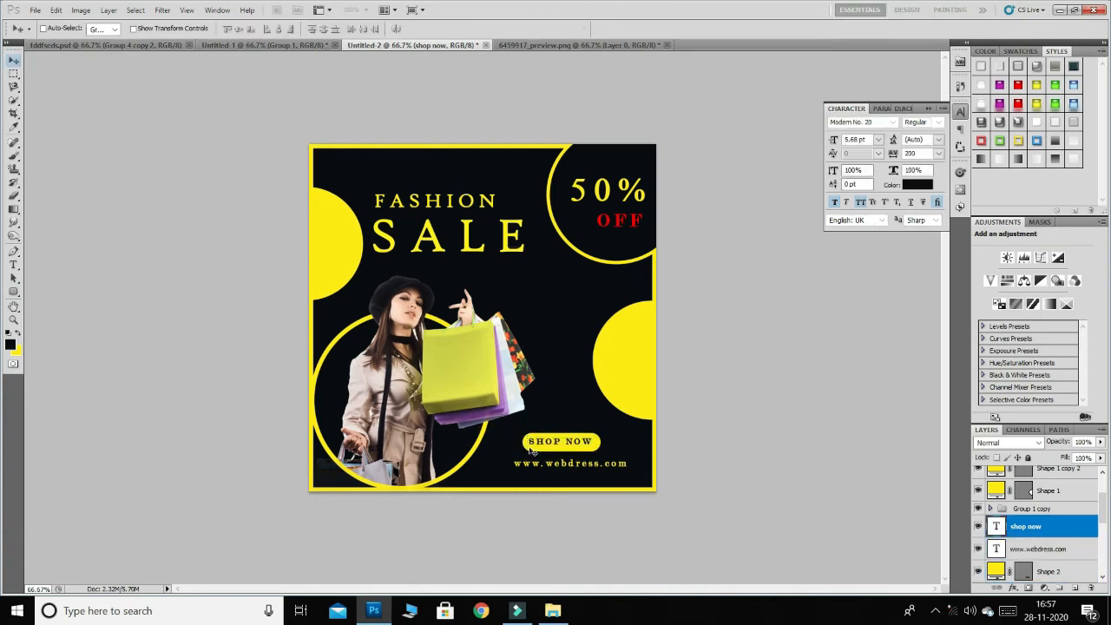
click(569, 466)
key(Left)
key(Left)
key(Left)
key(Left)
key(Left)
key(Left)
key(Left)
key(Left)
key(Left)
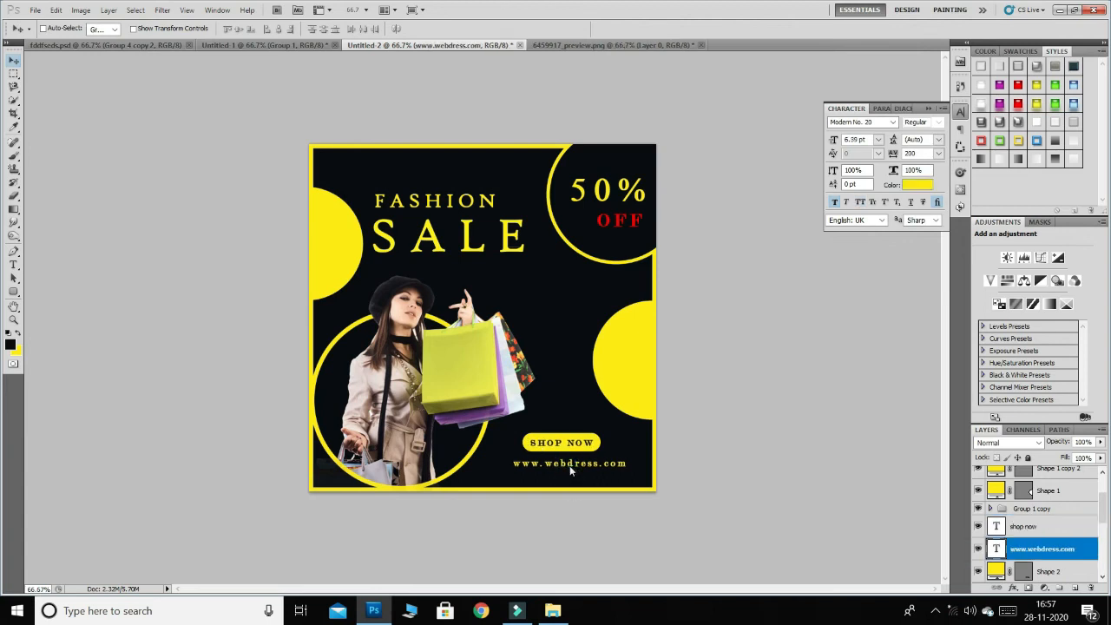
key(Down)
key(Down)
key(Down)
key(Down)
key(Down)
key(Down)
click(576, 447)
ctrl+click(575, 447)
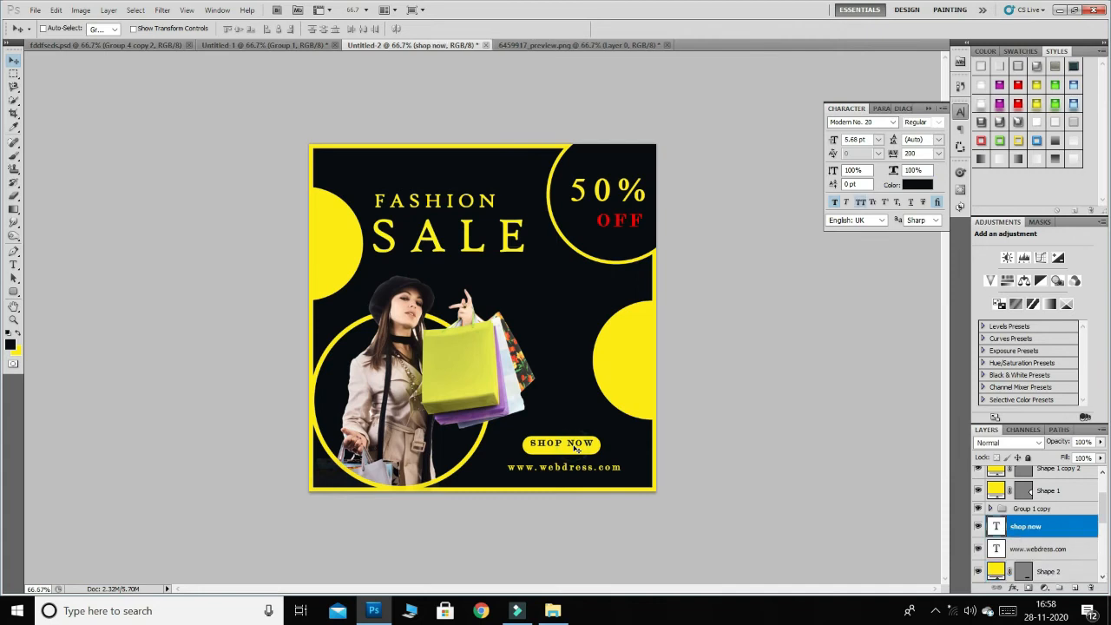
ctrl+click(578, 466)
key(Down)
key(Down)
key(Left)
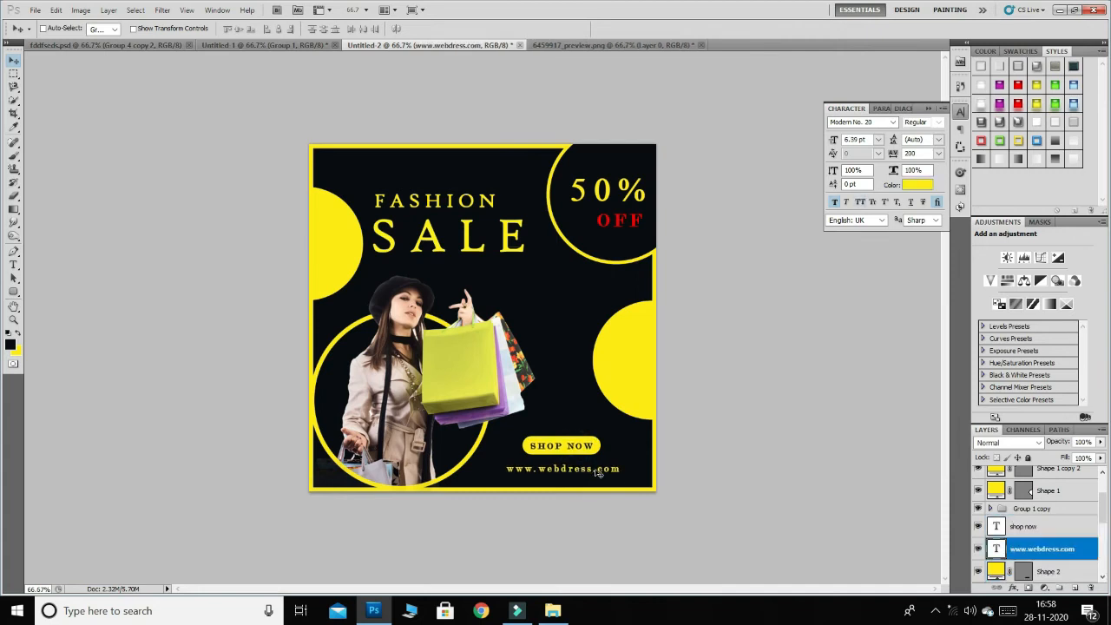
Nudge the FASHION text upward to open more space above SALE.
ctrl+click(464, 203)
key(Up)
key(Up)
key(Up)
key(Up)
key(Up)
key(Up)
key(Up)
key(Up)
key(Up)
key(Up)
key(Up)
key(Up)
key(Up)
key(Up)
key(Up)
key(Up)
key(Up)
key(Up)
key(Up)
key(Up)
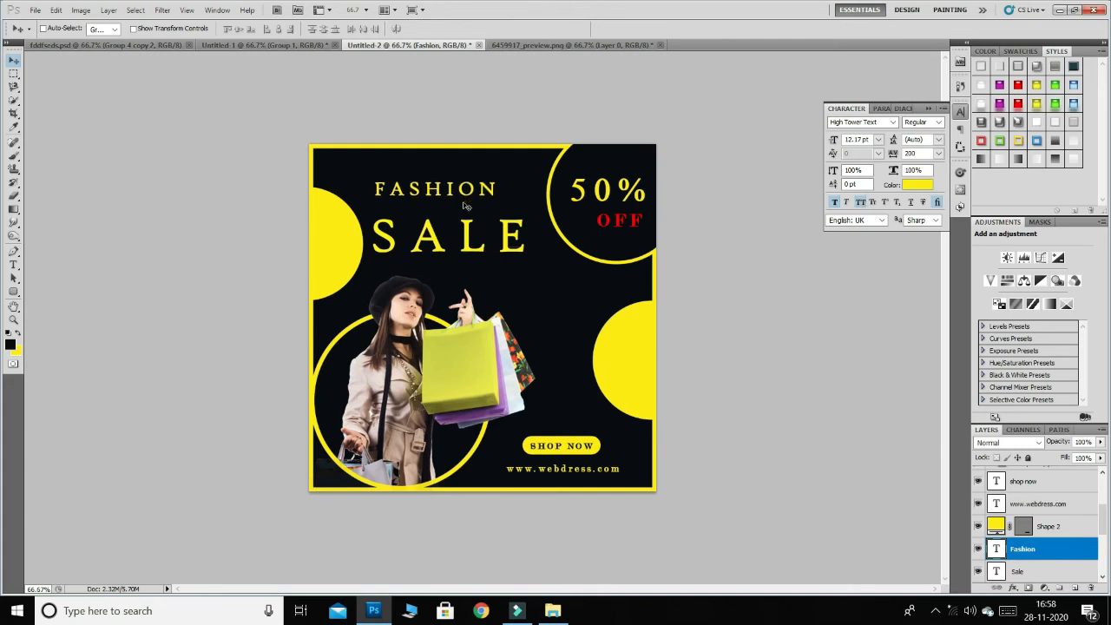
Nudge the SALE text slightly upward, closer to FASHION.
ctrl+click(471, 236)
key(Up)
key(Up)
key(Up)
key(Up)
key(Up)
key(Up)
key(Up)
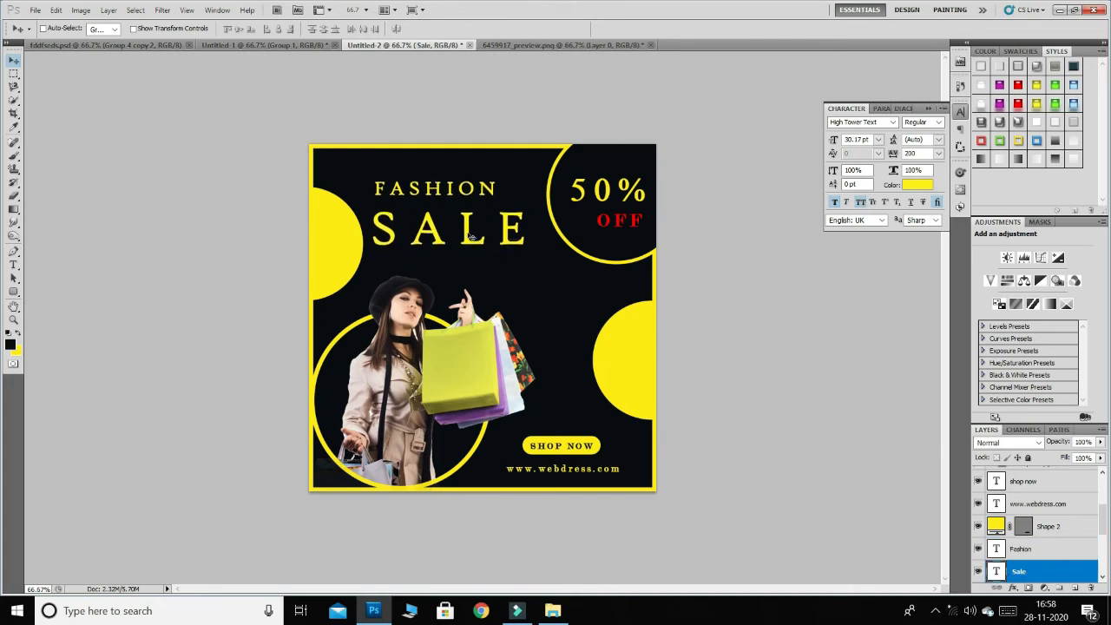
Draw a thin yellow rounded bar above the shopping bags and duplicate it downward into three stacked bars.
key(u)
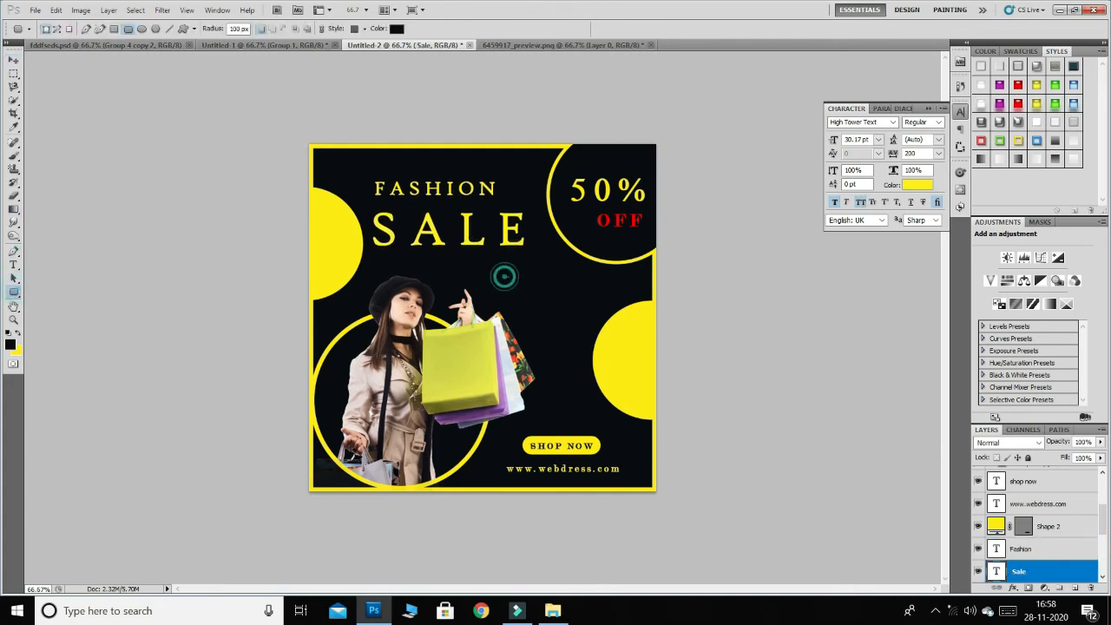
drag(504, 278, 542, 283)
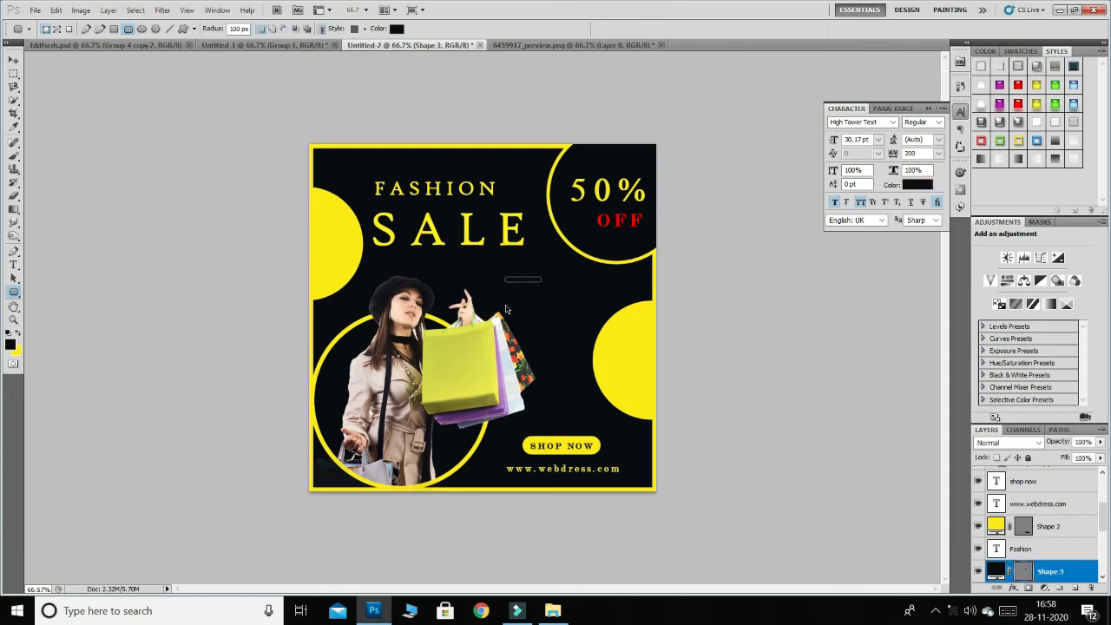
key(ctrl+BackSpace)
click(15, 59)
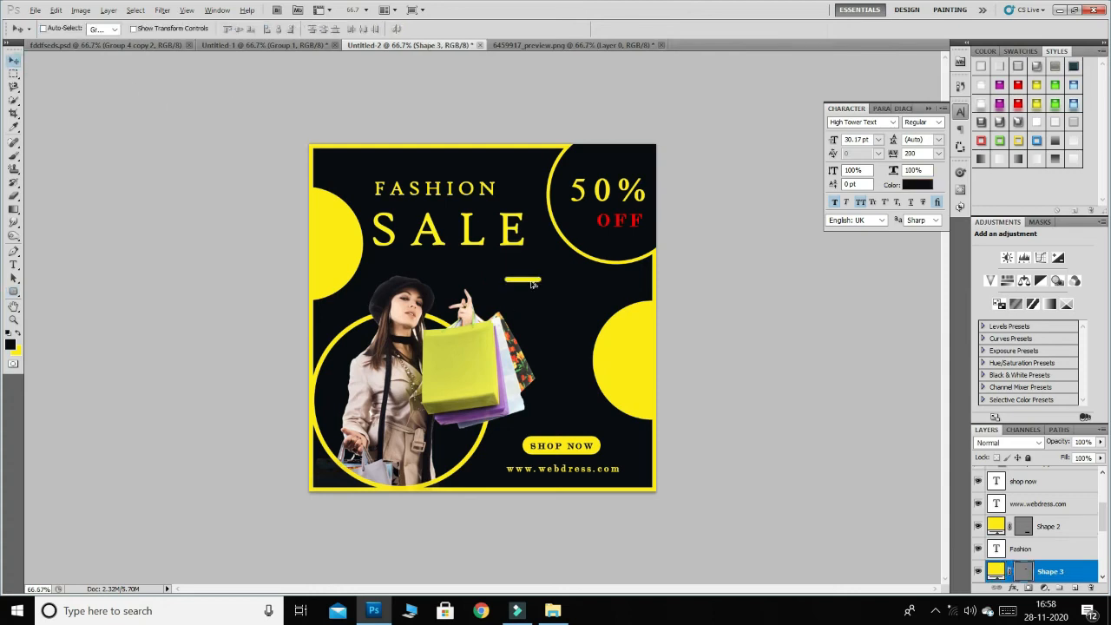
alt+drag(533, 285, 533, 296)
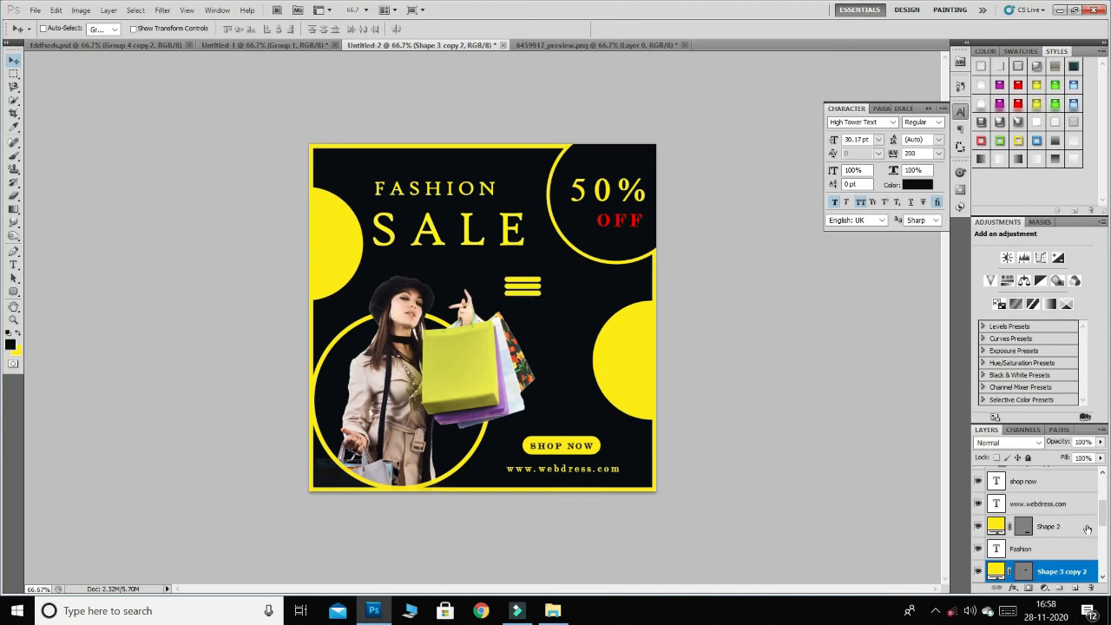
Group the three yellow bars and place a duplicate of the group diagonally down to the right.
scroll(1088, 529, down, 3)
shift+click(1073, 560)
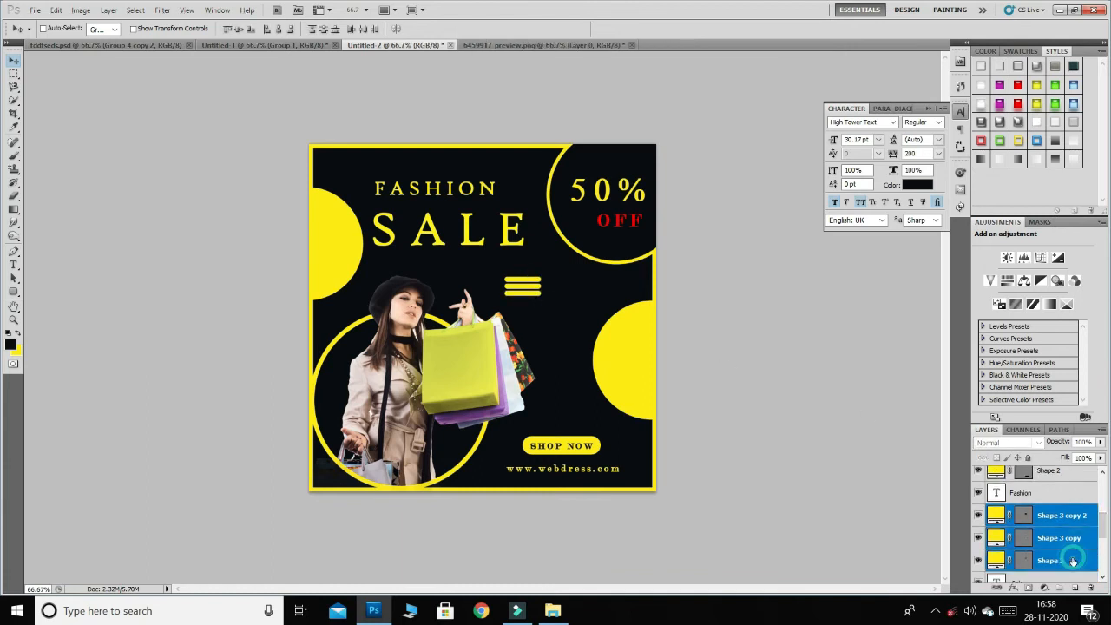
key(ctrl+g)
alt+drag(530, 294, 556, 314)
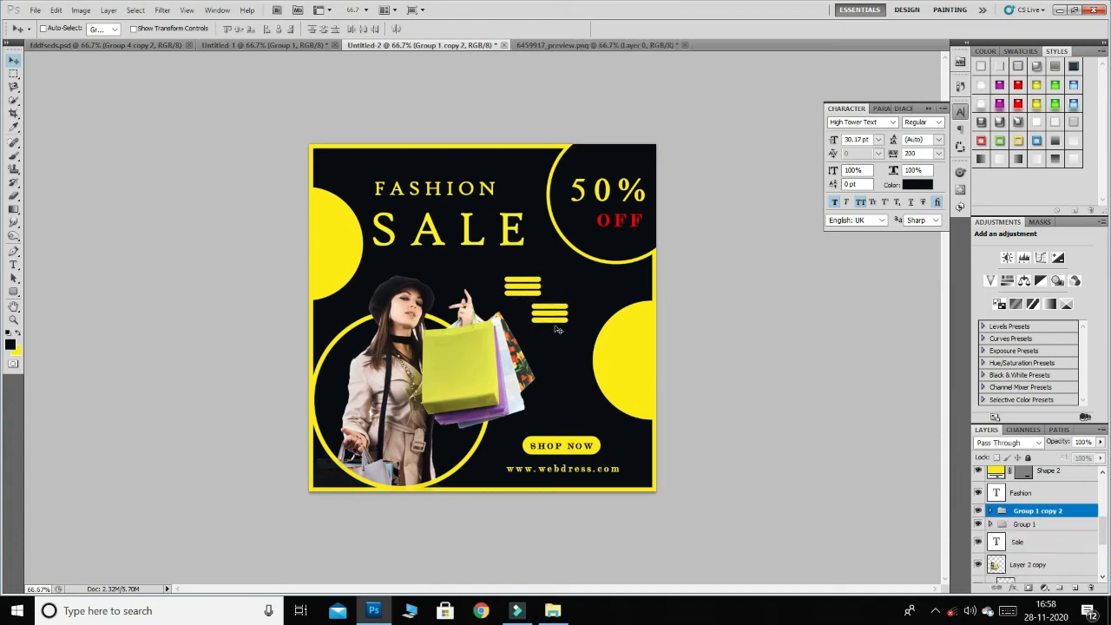
Group both sets of yellow bars and move them slightly down and to the right.
shift+click(1050, 524)
key(ctrl+g)
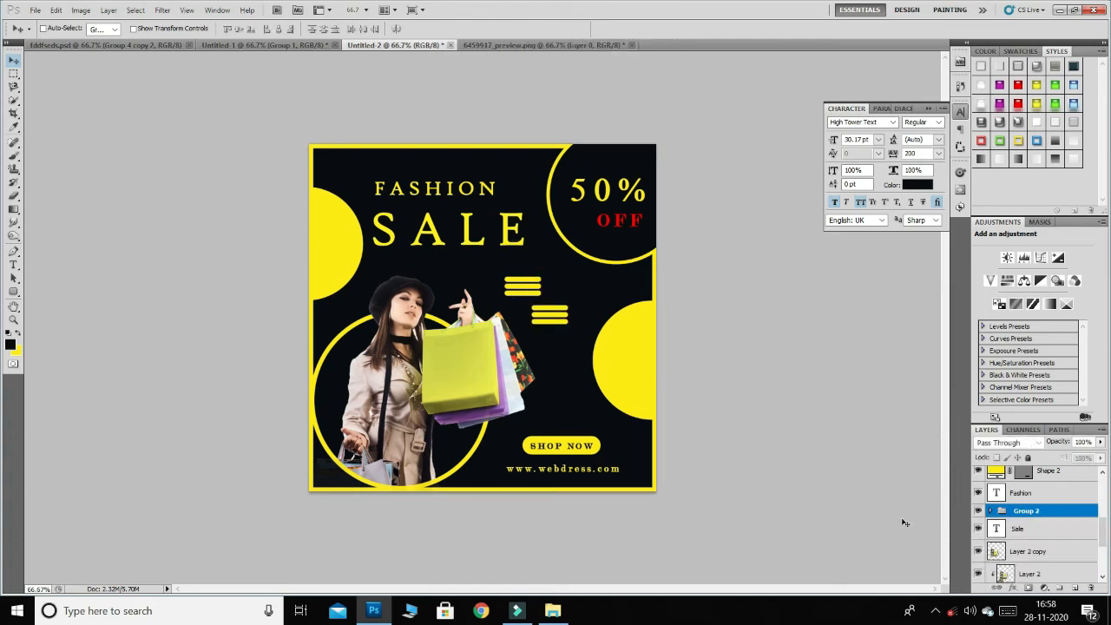
drag(539, 317, 547, 326)
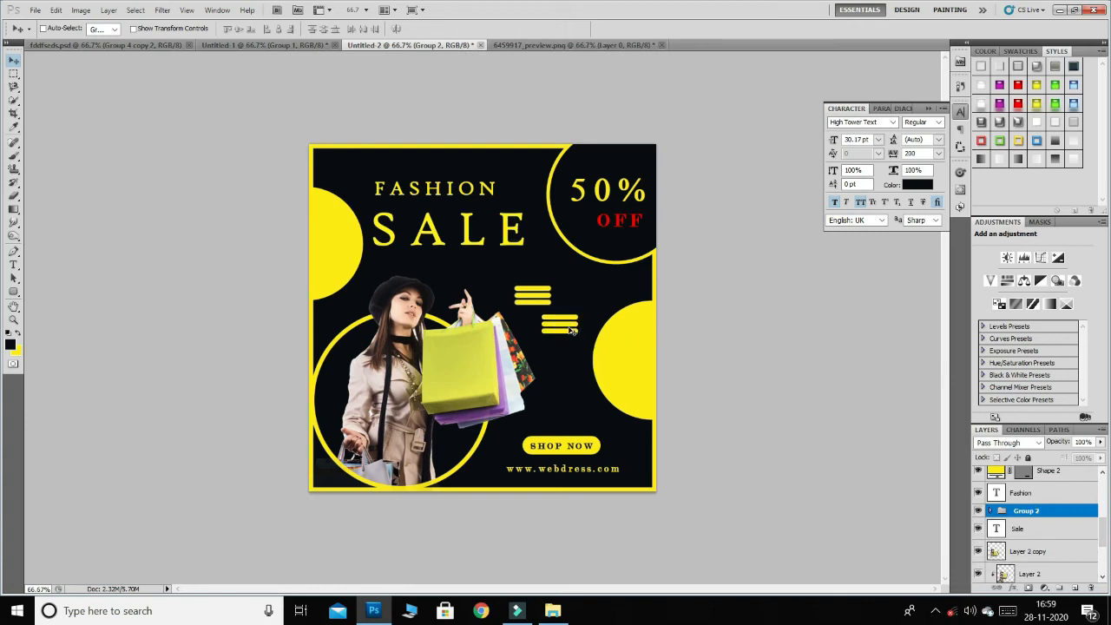
Set the foreground color to white (#ffffff) and recolor the SALE text with it.
ctrl+click(466, 225)
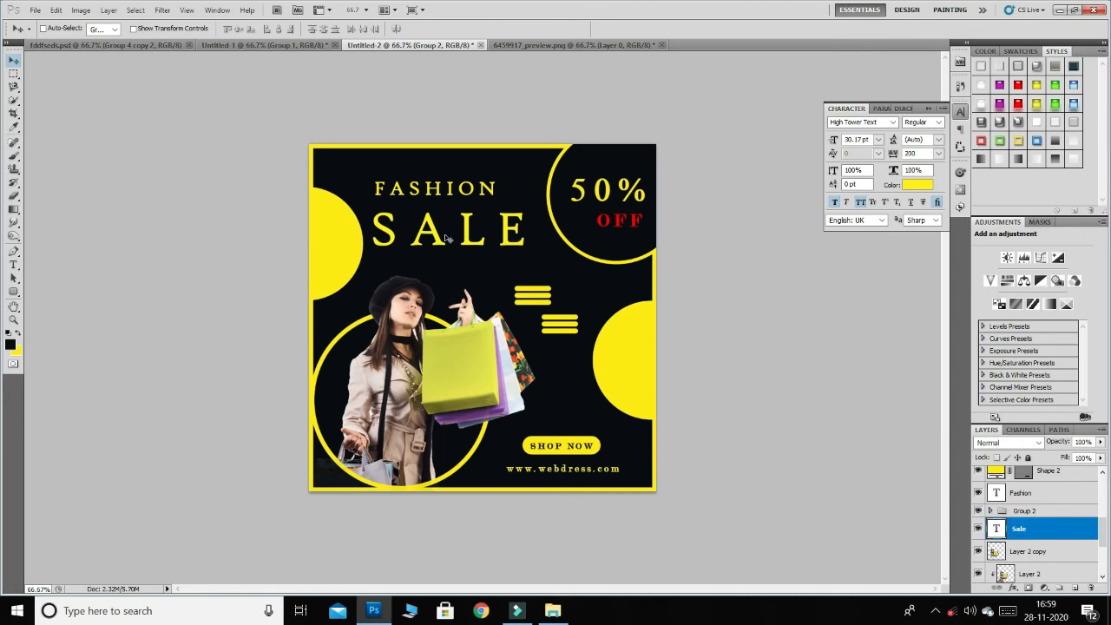
click(10, 346)
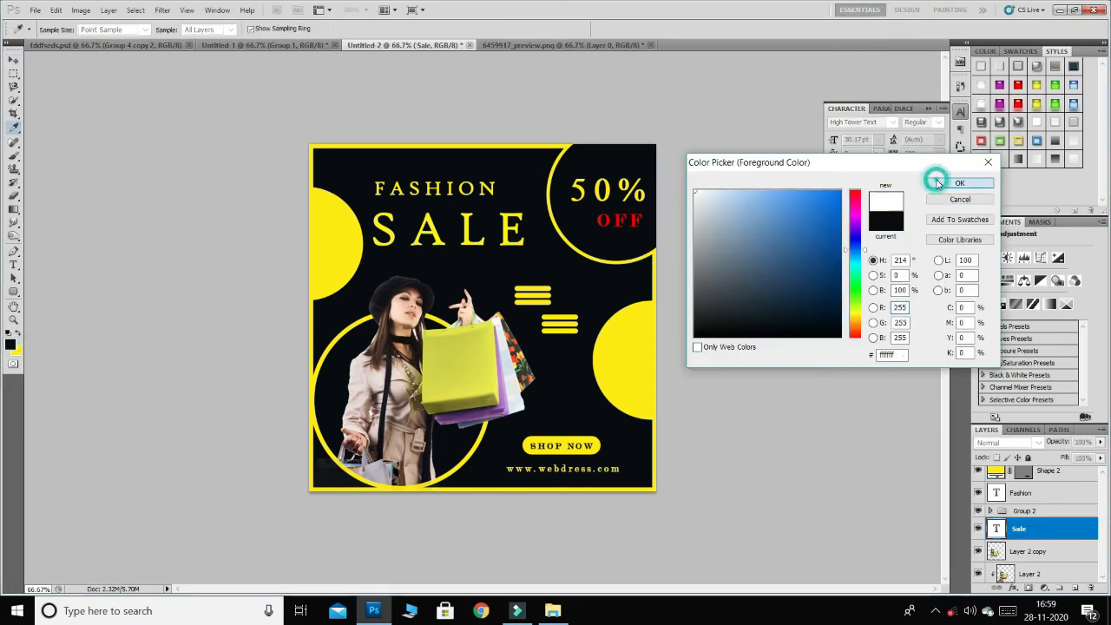
click(935, 178)
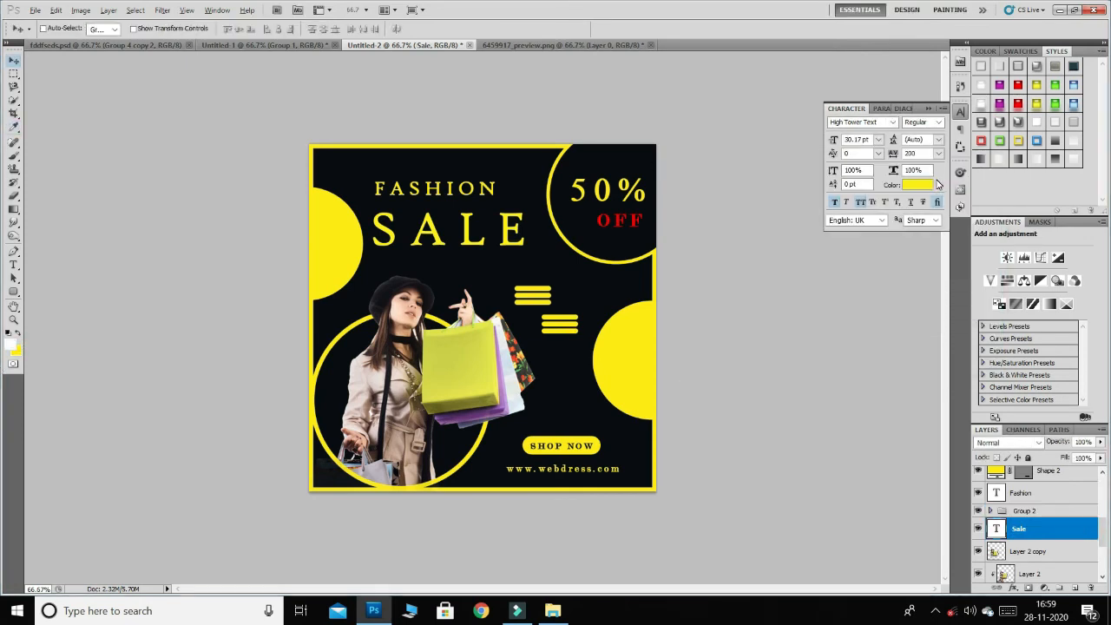
ctrl+click(619, 476)
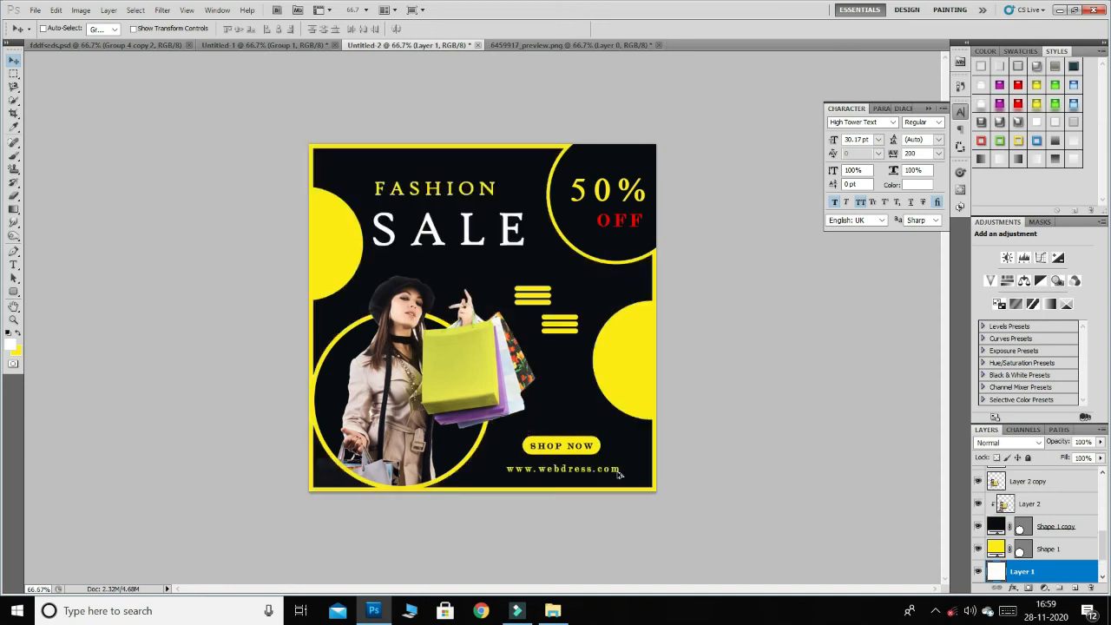
ctrl+click(605, 476)
ctrl+click(604, 476)
key(alt+BackSpace)
key(ctrl+z)
ctrl+click(606, 473)
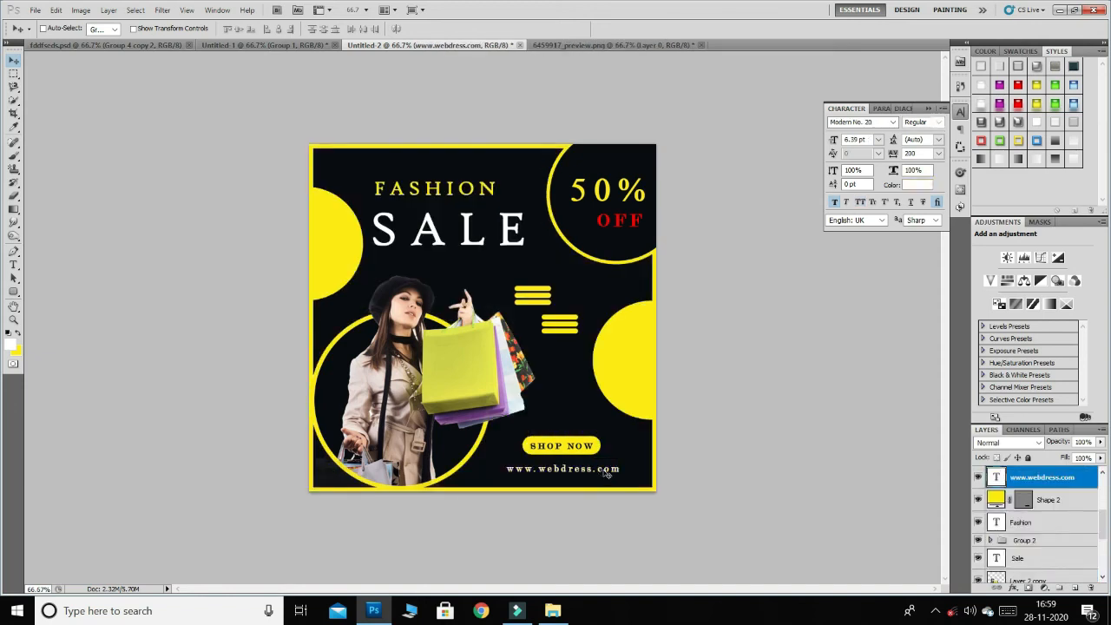
Select Layer 1 and set the background color to the design's near-black, #090c10.
drag(1102, 521, 1104, 562)
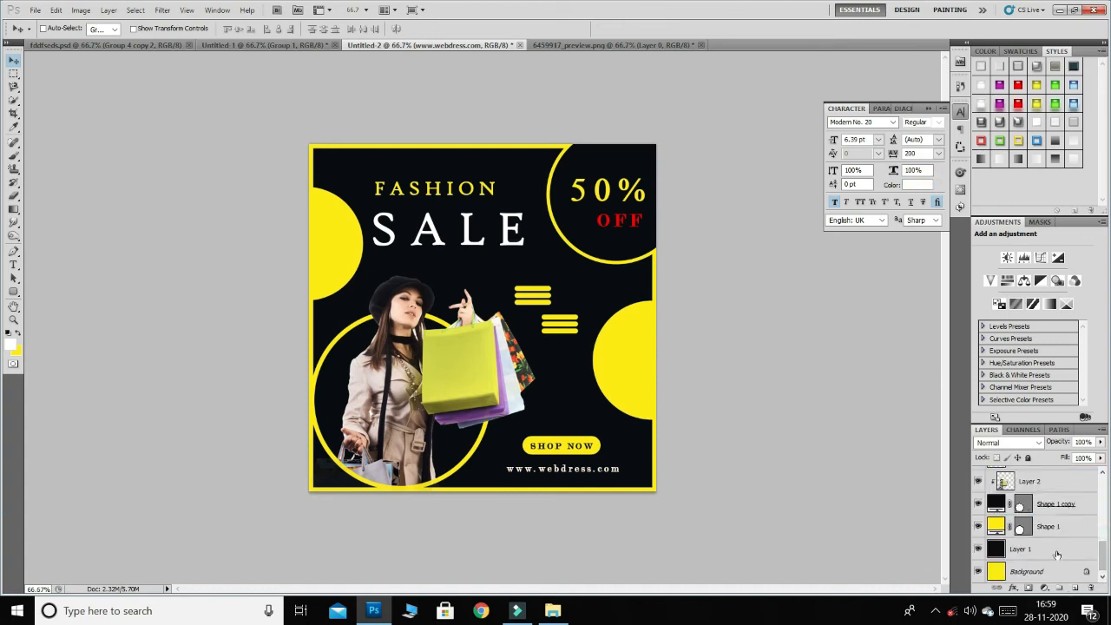
click(1055, 553)
click(15, 352)
click(396, 248)
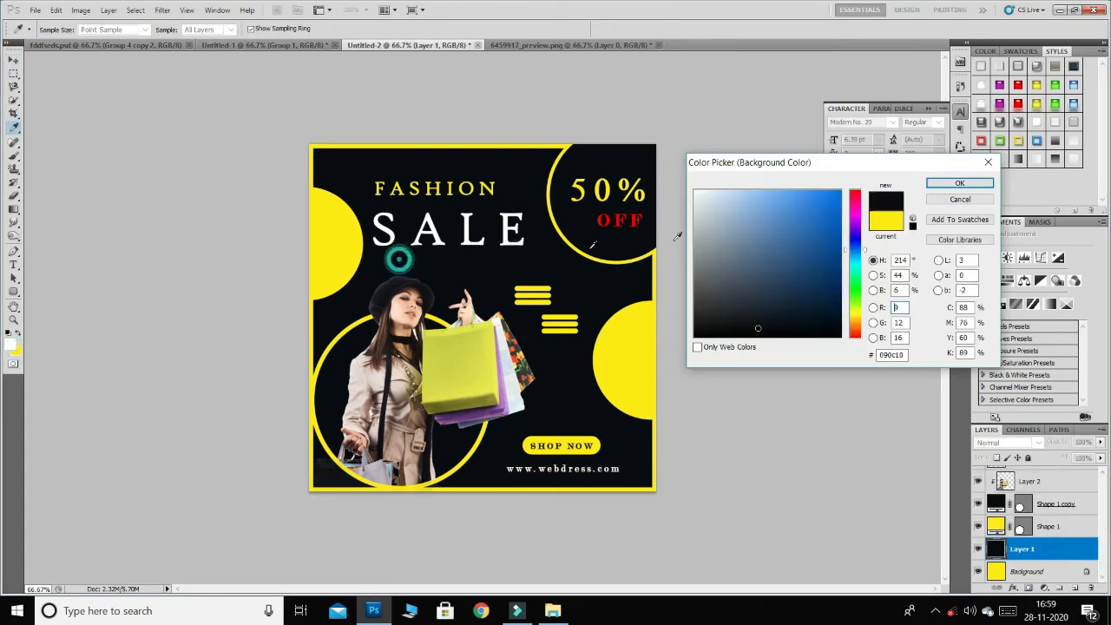
click(954, 184)
Set the foreground color to a medium blue based on the sampled near-black of the design.
click(11, 345)
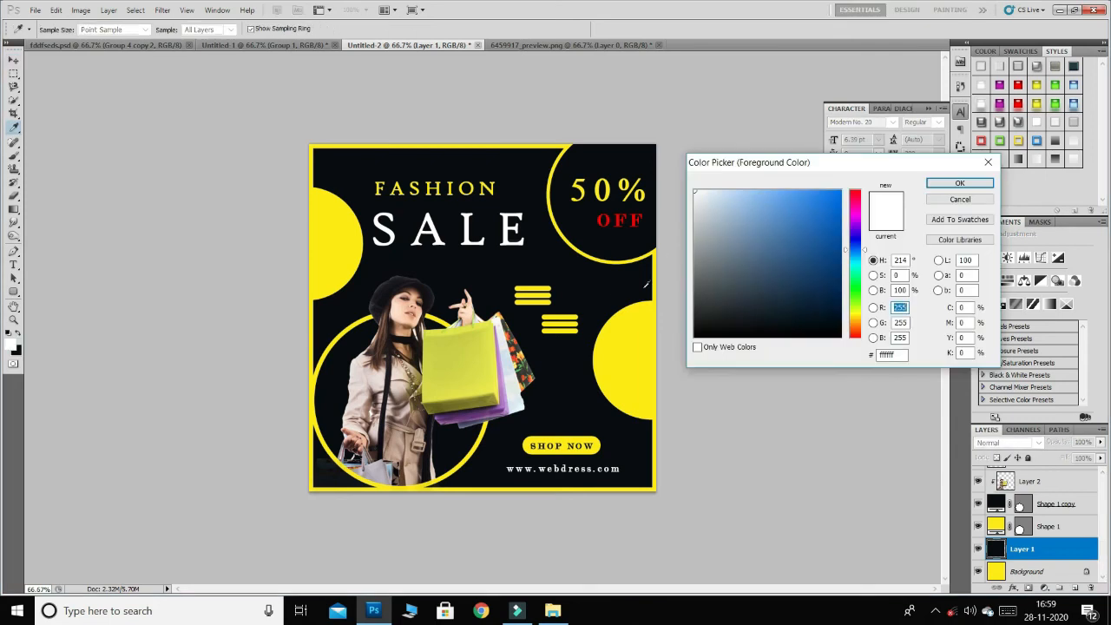
click(600, 297)
drag(758, 327, 793, 260)
click(960, 183)
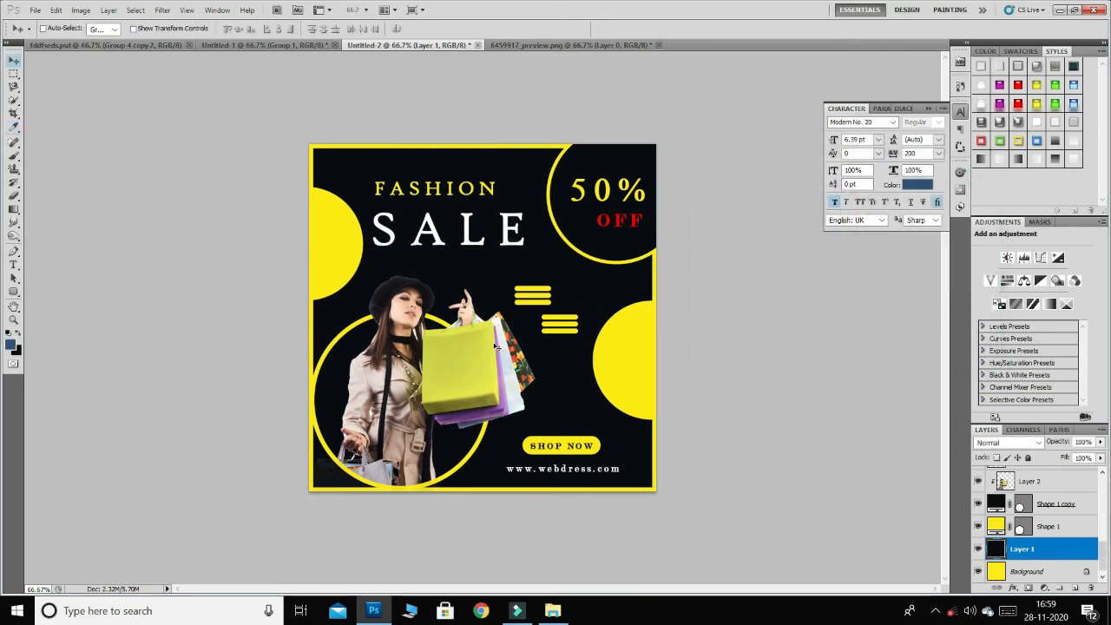
Fill Layer 1 with a radial gradient running from blue near the center to near-black at the edges.
click(16, 212)
drag(460, 275, 450, 321)
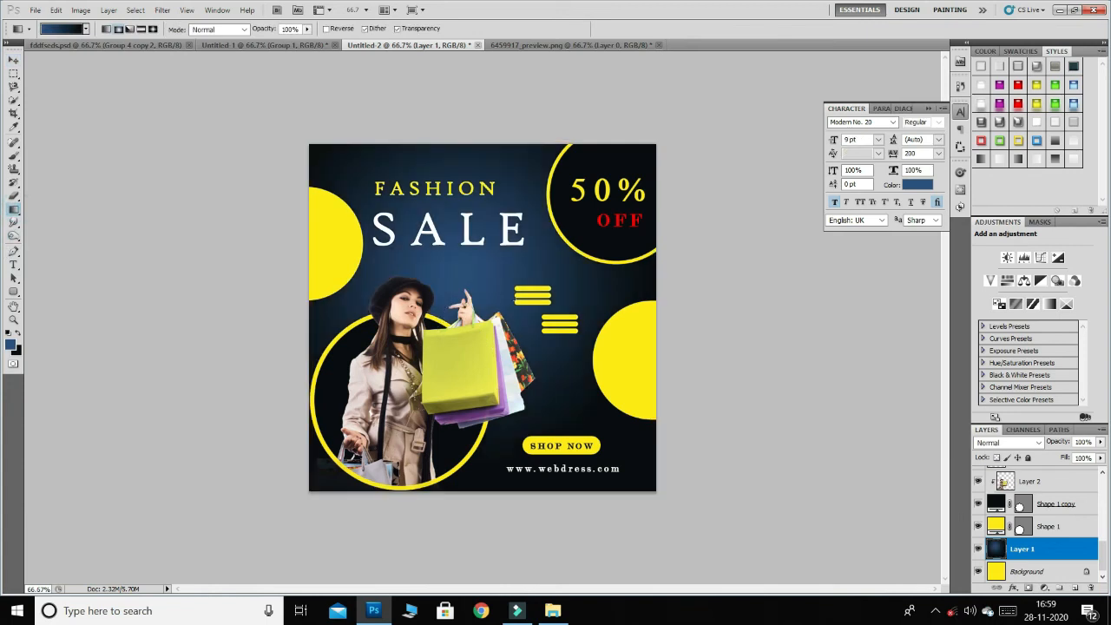
drag(441, 369, 326, 490)
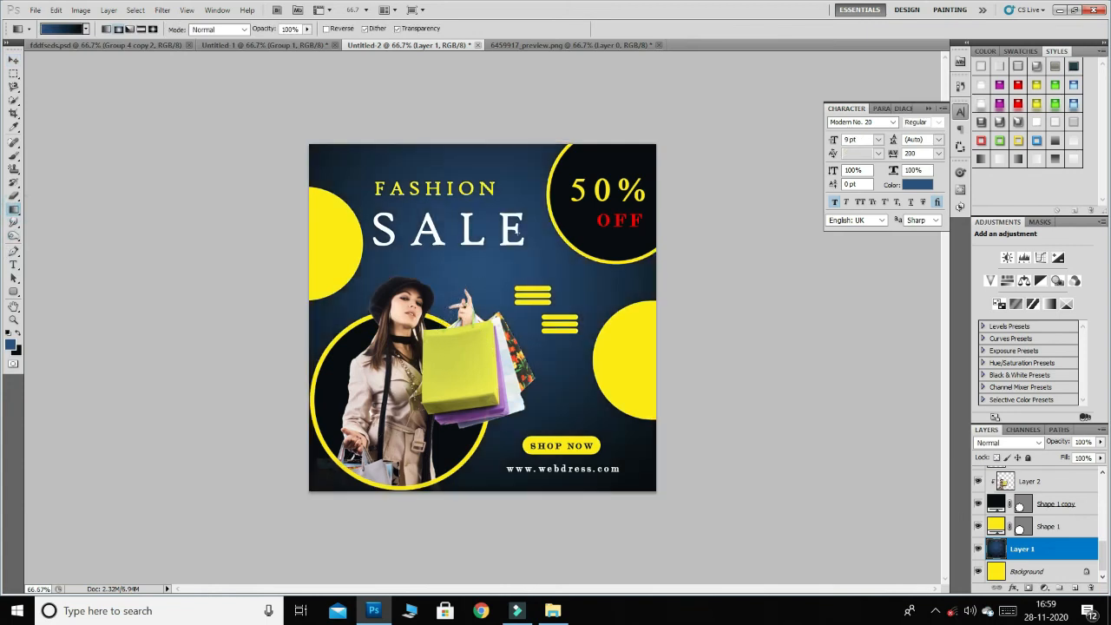
Ungroup the circle shapes behind the 50% OFF text and select the black inner circle layer, Shape 1 copy.
click(13, 59)
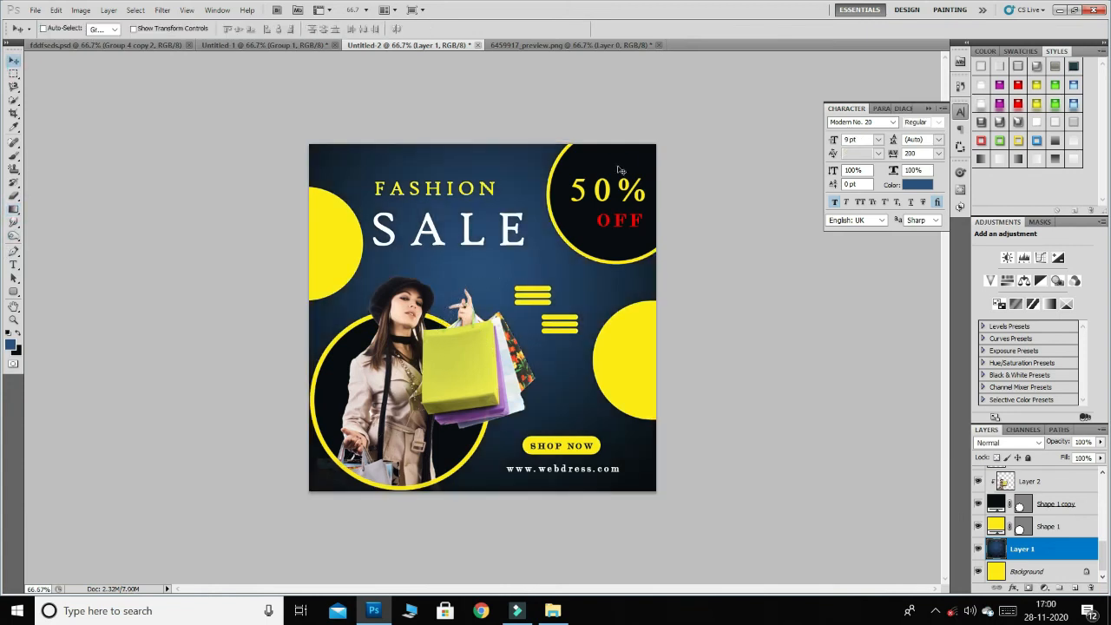
ctrl+click(619, 170)
right_click(1001, 476)
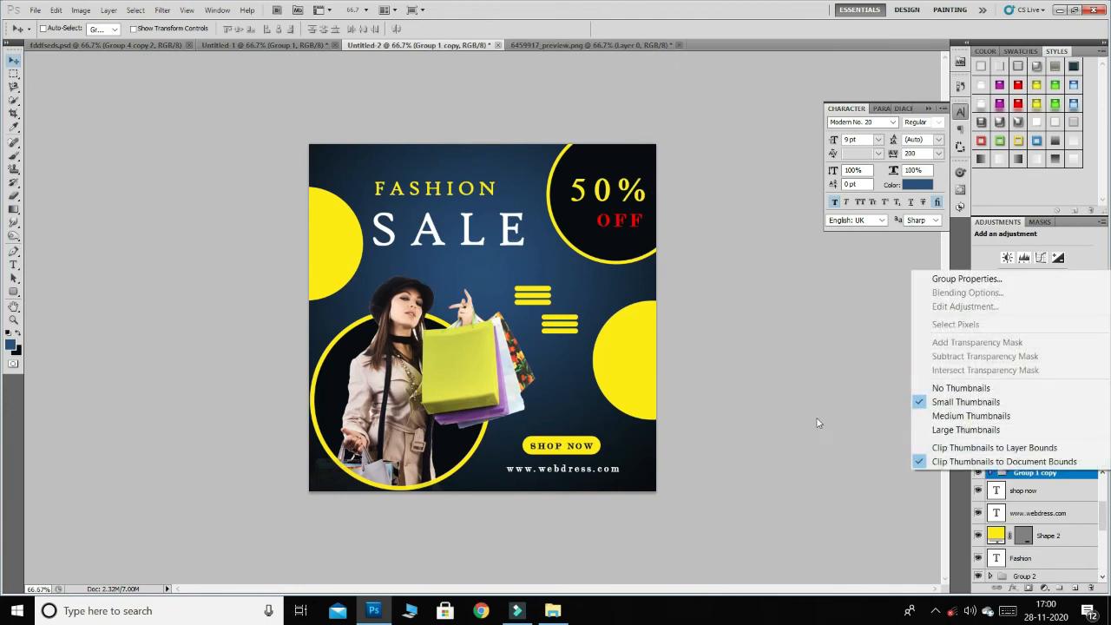
click(1074, 473)
right_click(1076, 476)
click(937, 344)
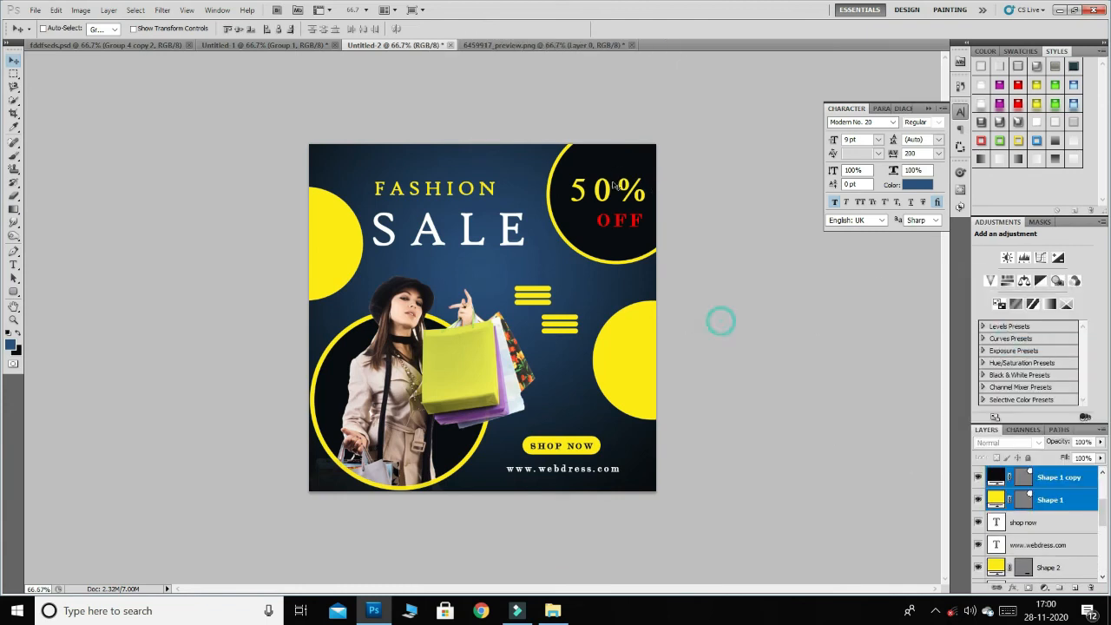
click(1073, 478)
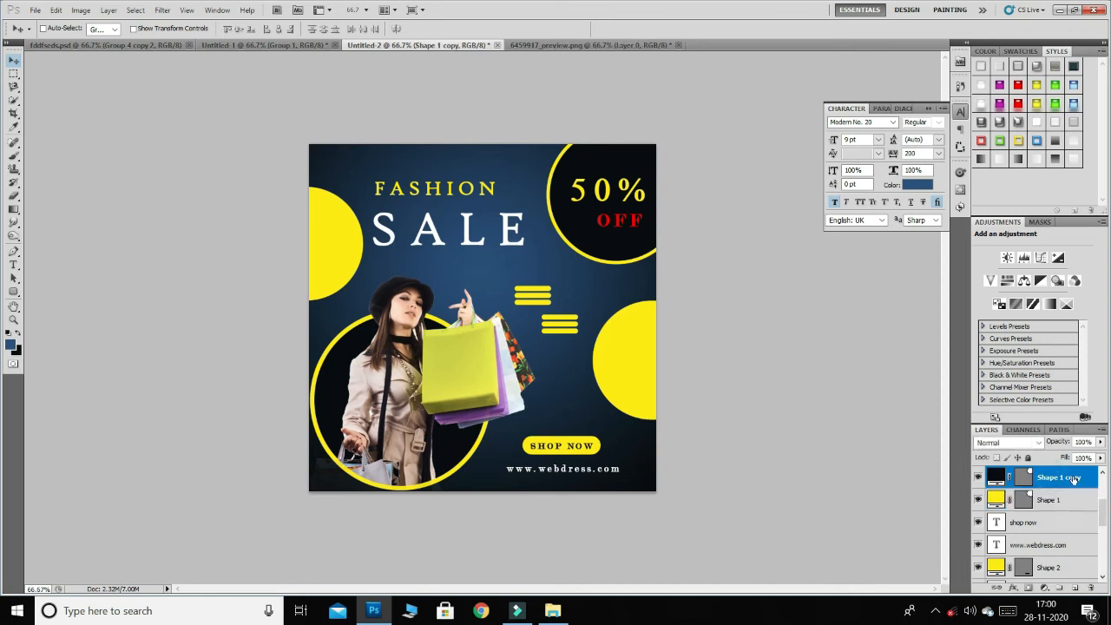
Fill the black inner circles behind the 50% OFF text and the model with the medium blue foreground color.
key(alt+BackSpace)
key(ctrl+shift+bracketleft)
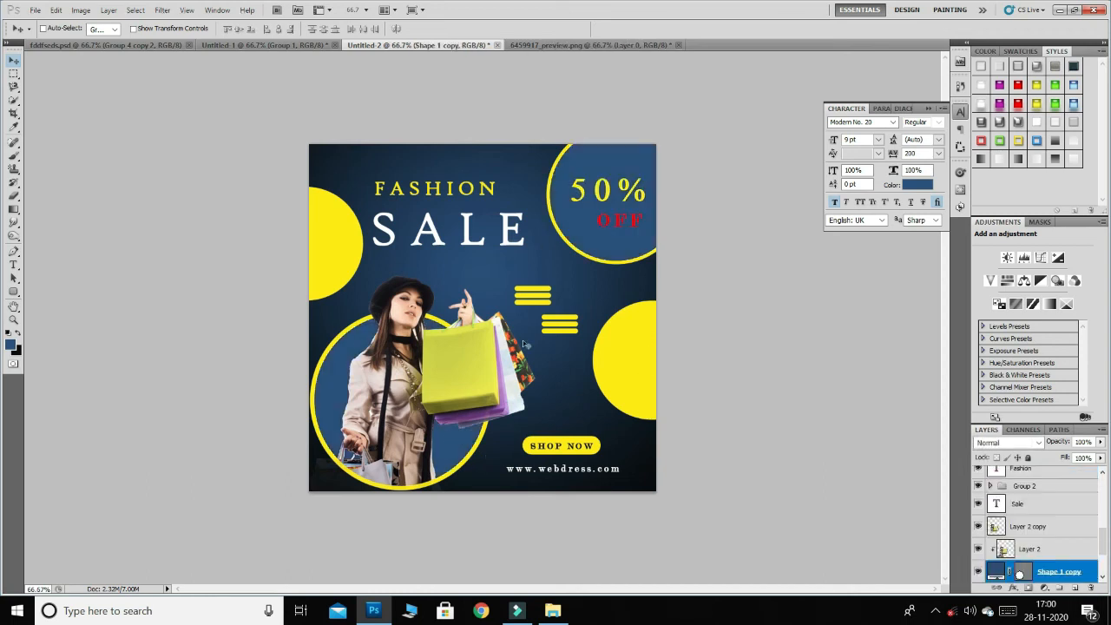
Shift the two yellow side circles slightly outward toward the canvas edges and move the yellow bar group slightly right.
key(ctrl+j)
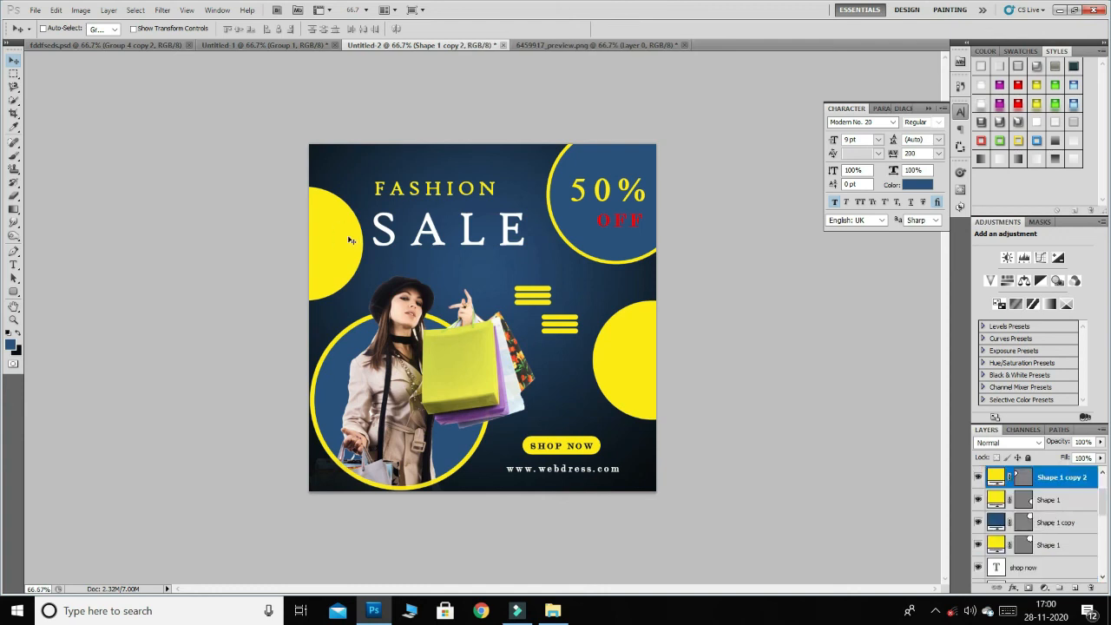
ctrl+click(640, 379)
key(Right)
key(Right)
key(Right)
key(Right)
key(Right)
key(Right)
key(Right)
key(Right)
key(Right)
key(Right)
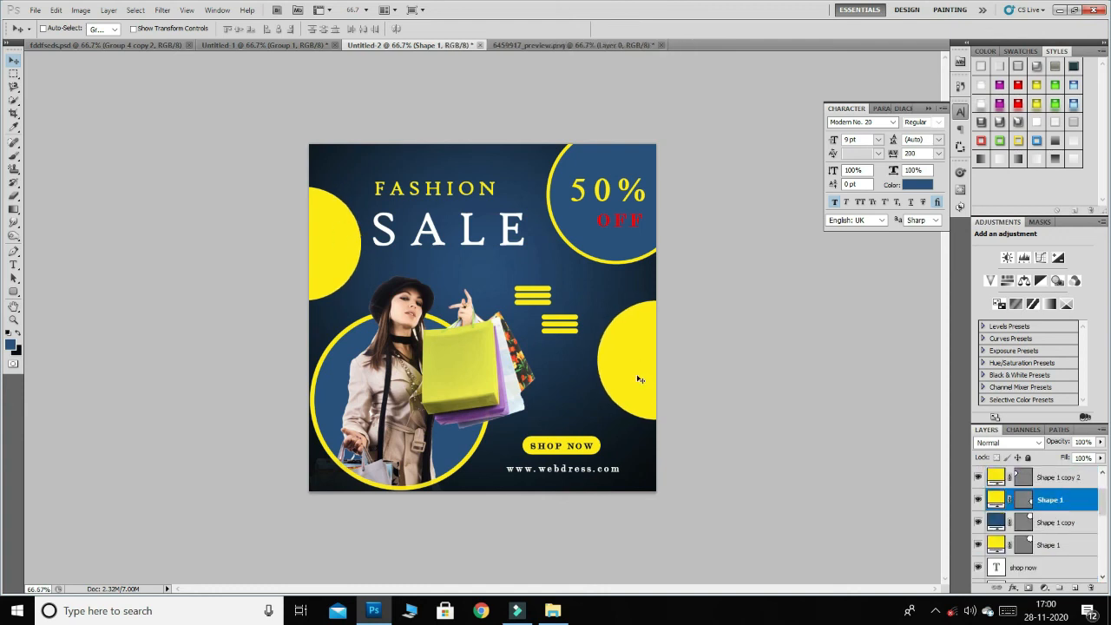
ctrl+click(556, 329)
drag(556, 329, 559, 328)
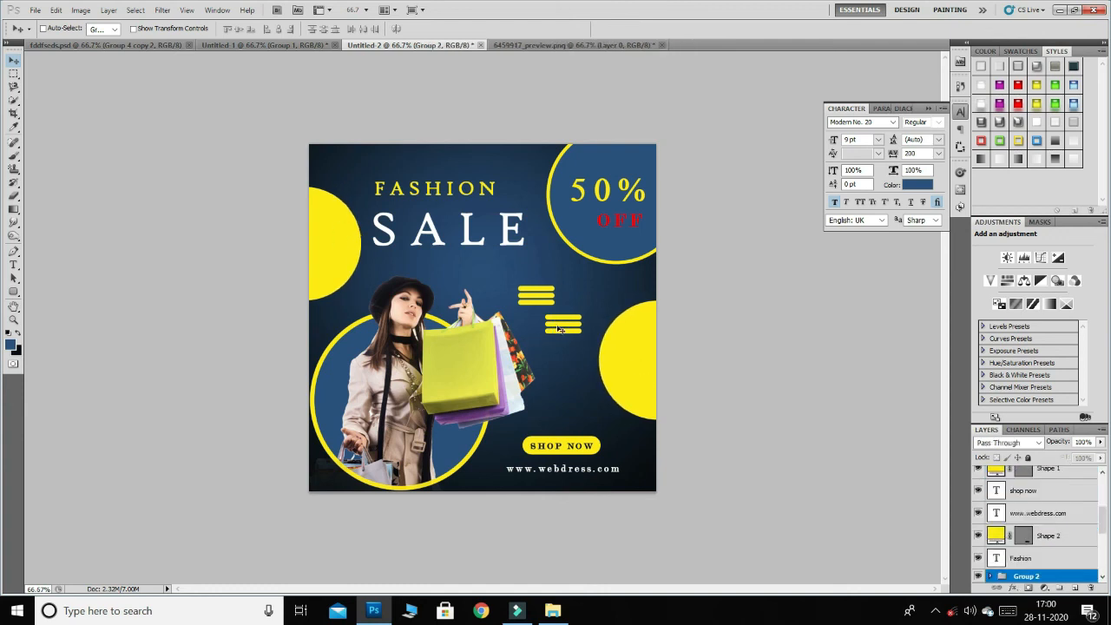
Set the foreground color to white and recolor the OFF and 50% texts with it.
ctrl+click(616, 218)
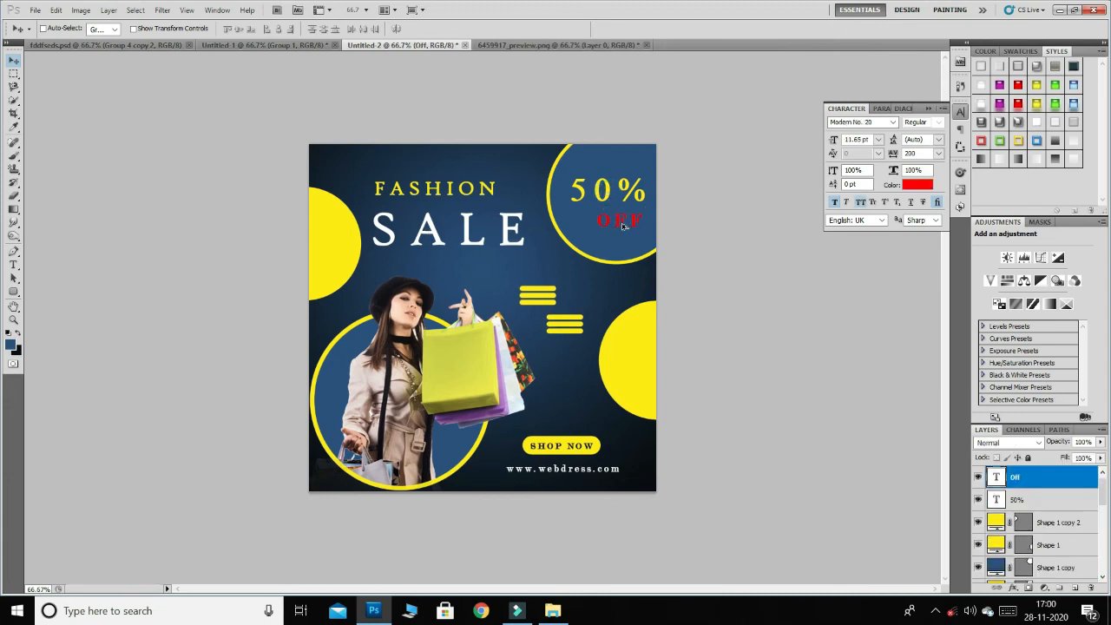
key(ctrl+BackSpace)
click(14, 347)
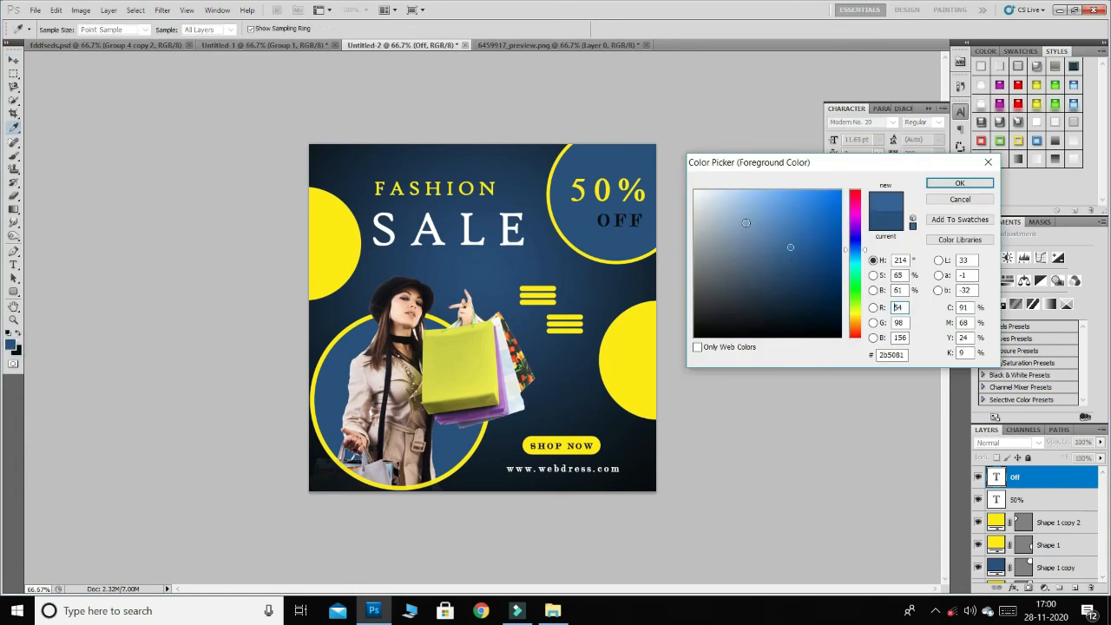
click(698, 187)
click(939, 184)
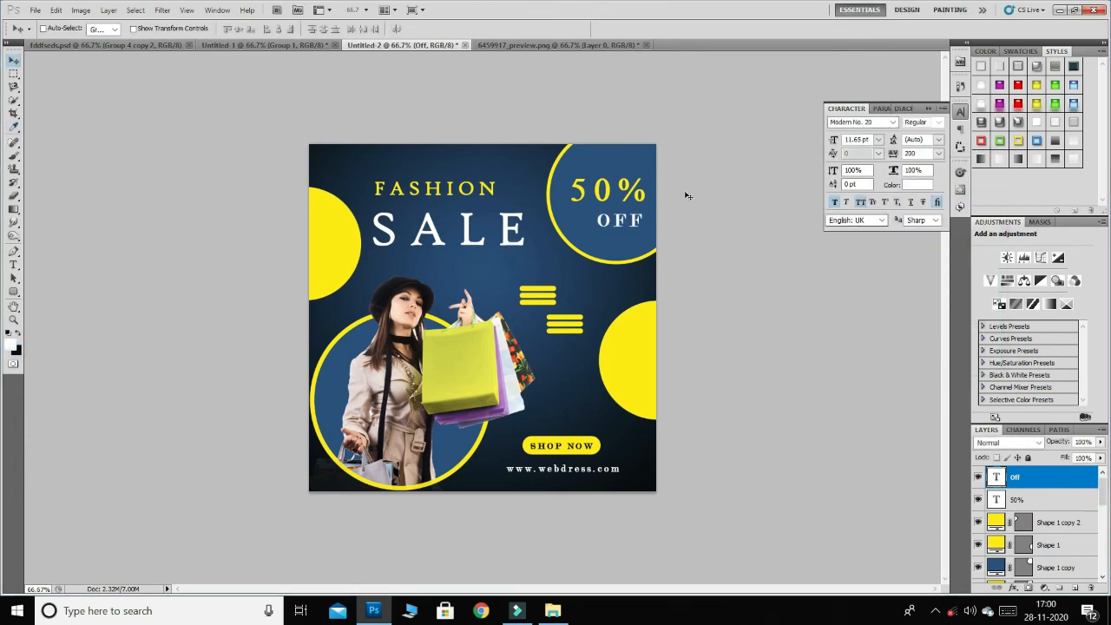
ctrl+click(608, 191)
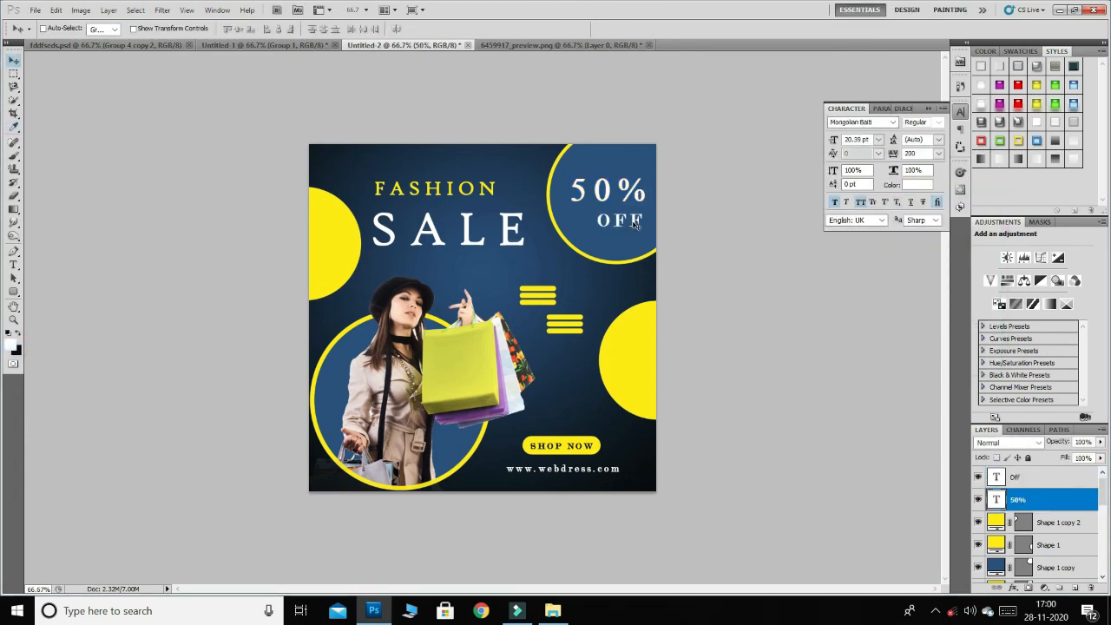
Recolor the OFF text with yellow, #ffea00, sampled from the large yellow circle at the design's right edge.
ctrl+click(634, 221)
click(13, 347)
click(635, 336)
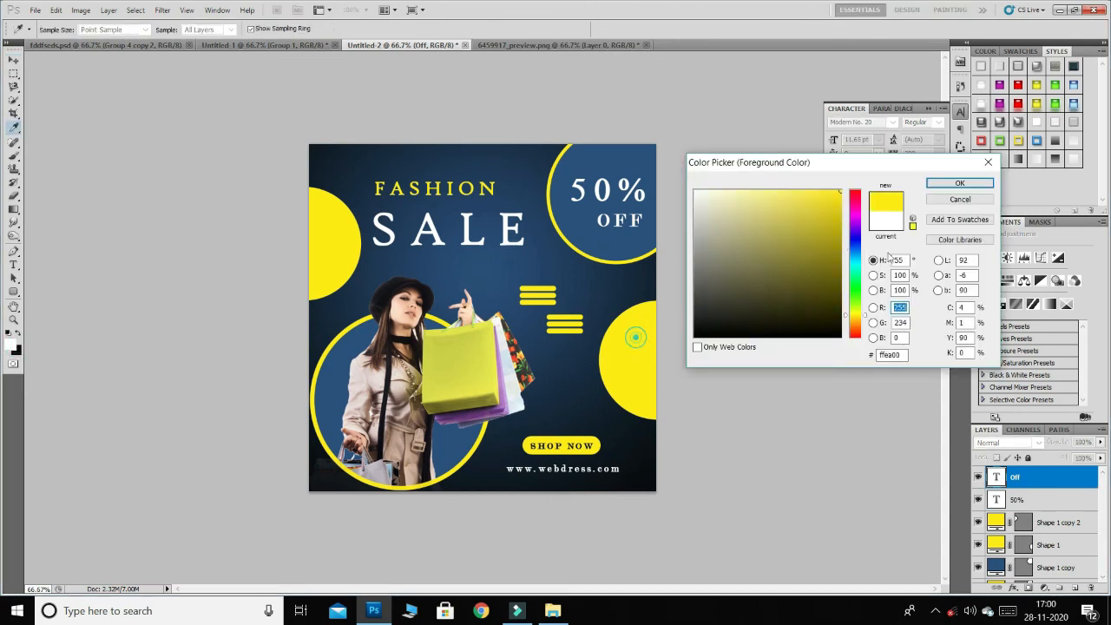
click(954, 183)
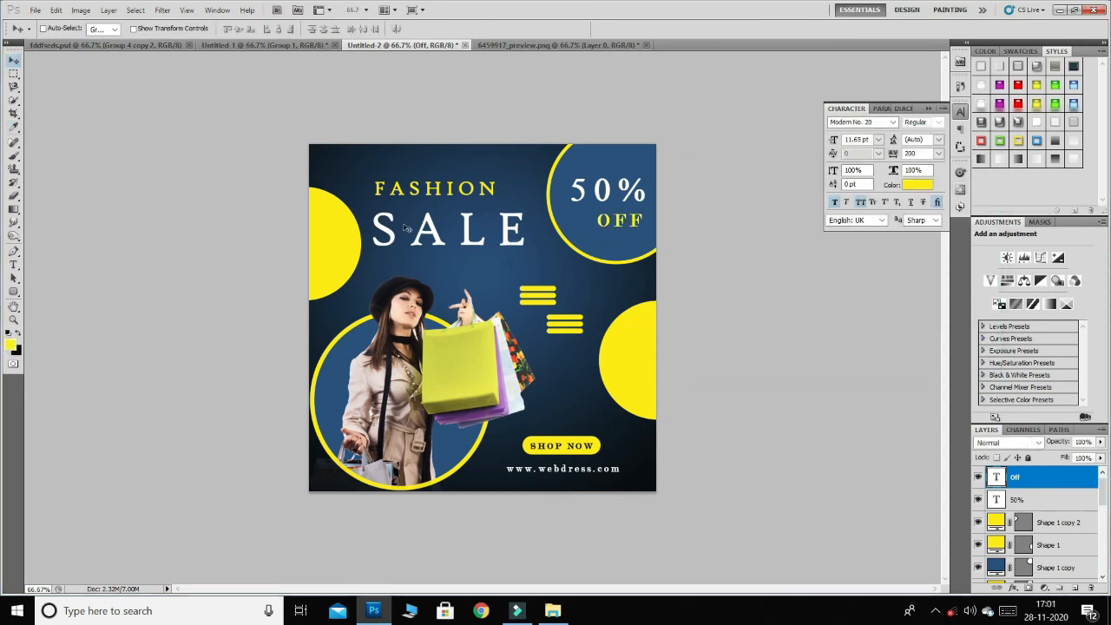
Group the 50% and OFF texts and shift them slightly down inside the blue circle.
ctrl+shift+click(643, 198)
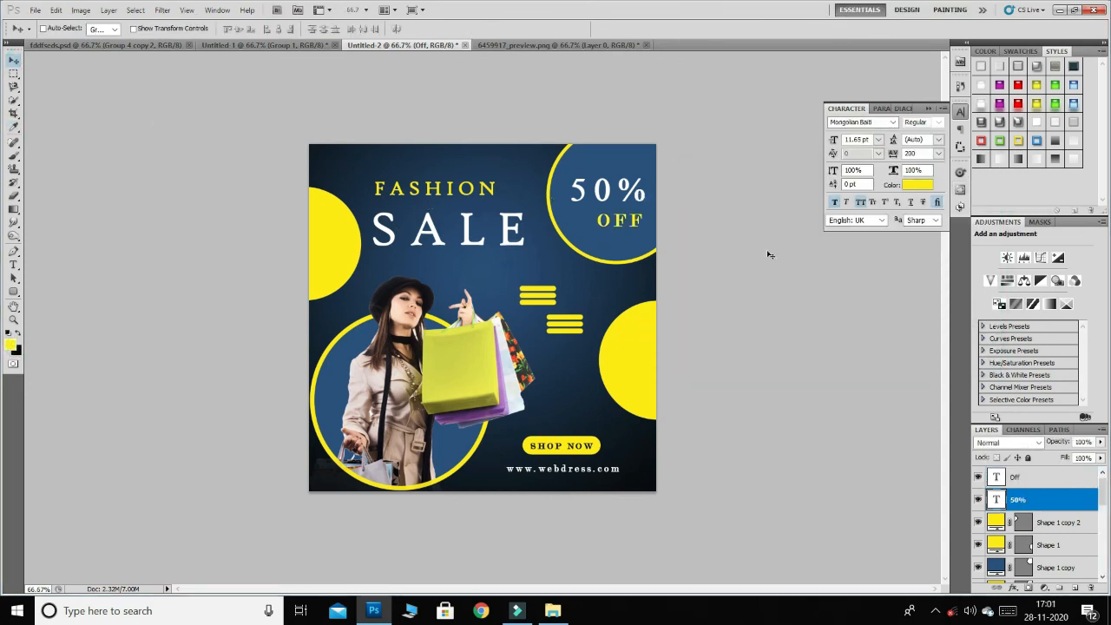
key(ctrl+g)
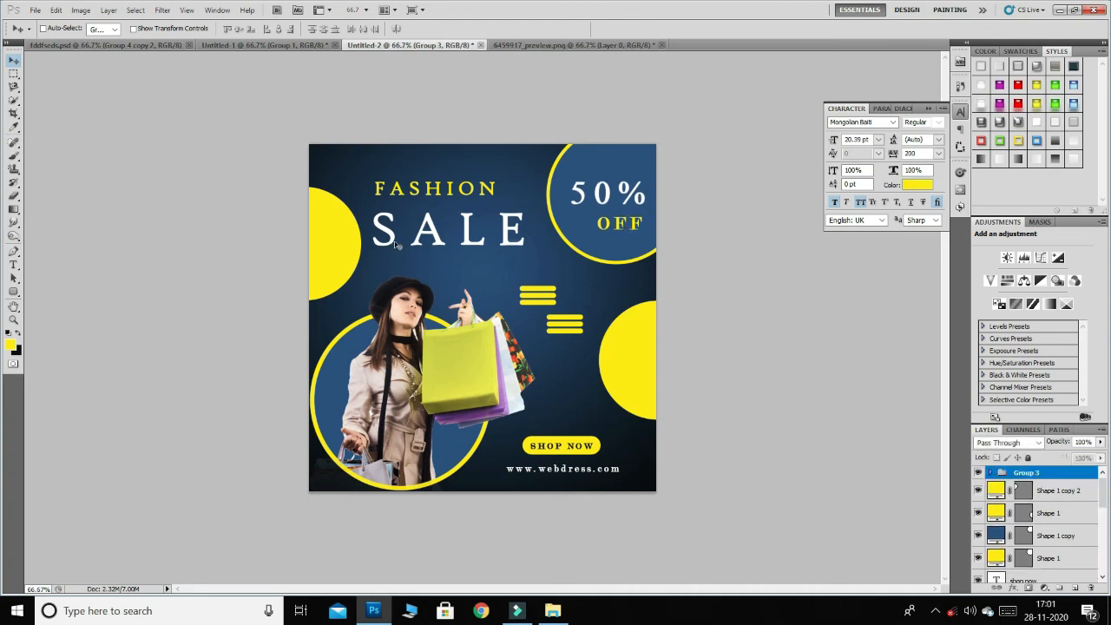
Duplicate the 50% OFF text group onto the green shopping bag, scaled down and tilted slightly to match the bag.
key(ctrl+plus)
key(ctrl+plus)
key(ctrl+minus)
key(ctrl+minus)
key(ctrl+plus)
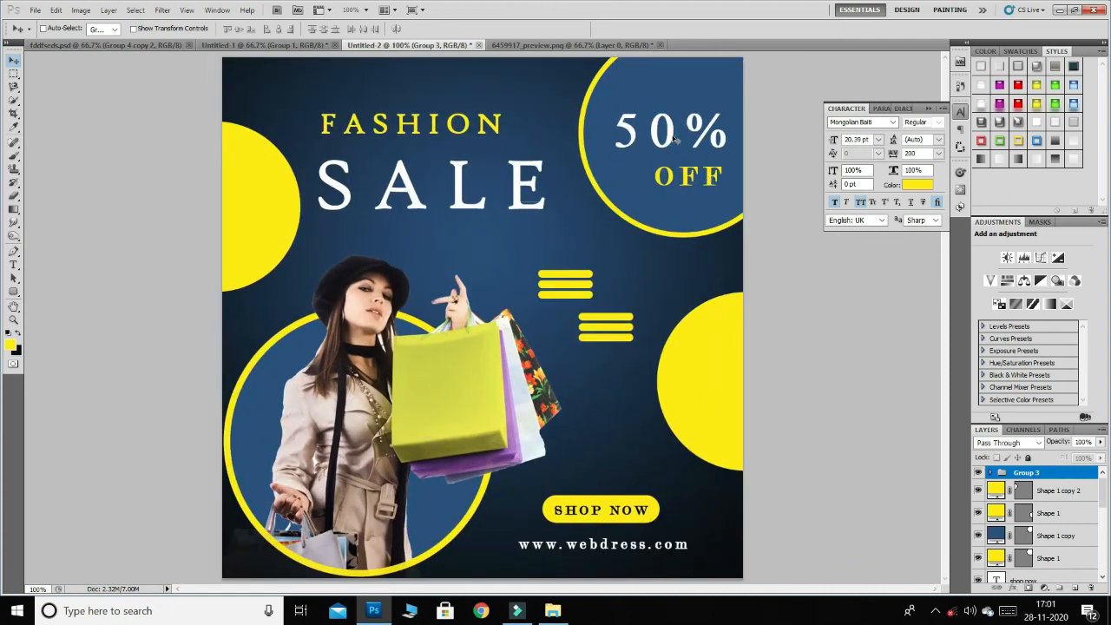
drag(657, 198, 486, 404)
key(ctrl+t)
drag(494, 351, 477, 381)
key(Return)
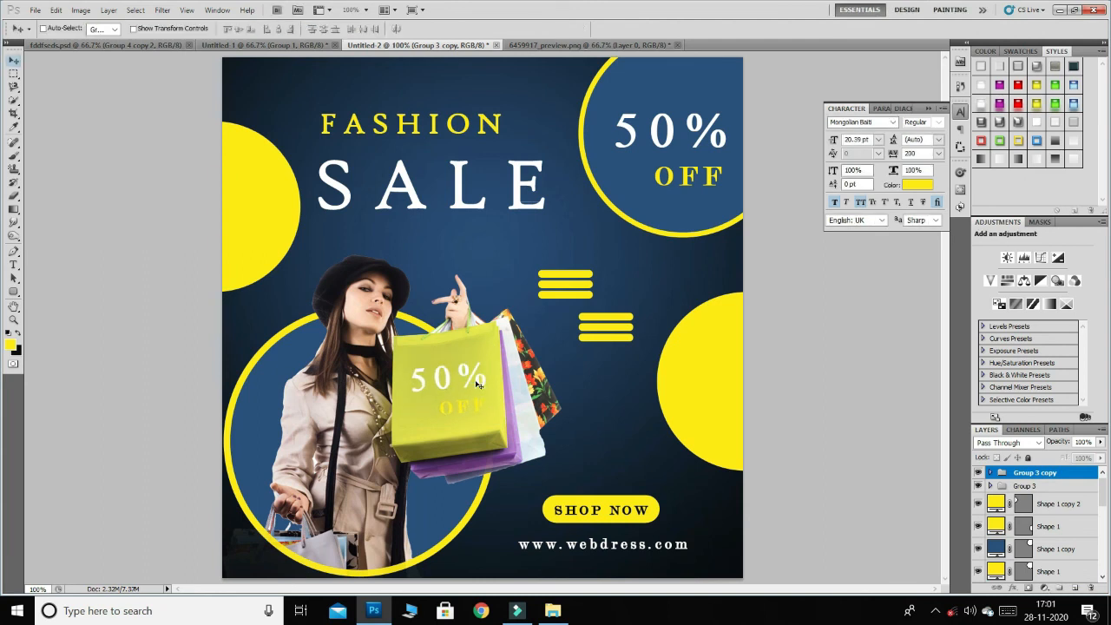
Ungroup the copied text on the shopping bag and recolor both OFF and 50% with the near-black background color.
right_click(1058, 475)
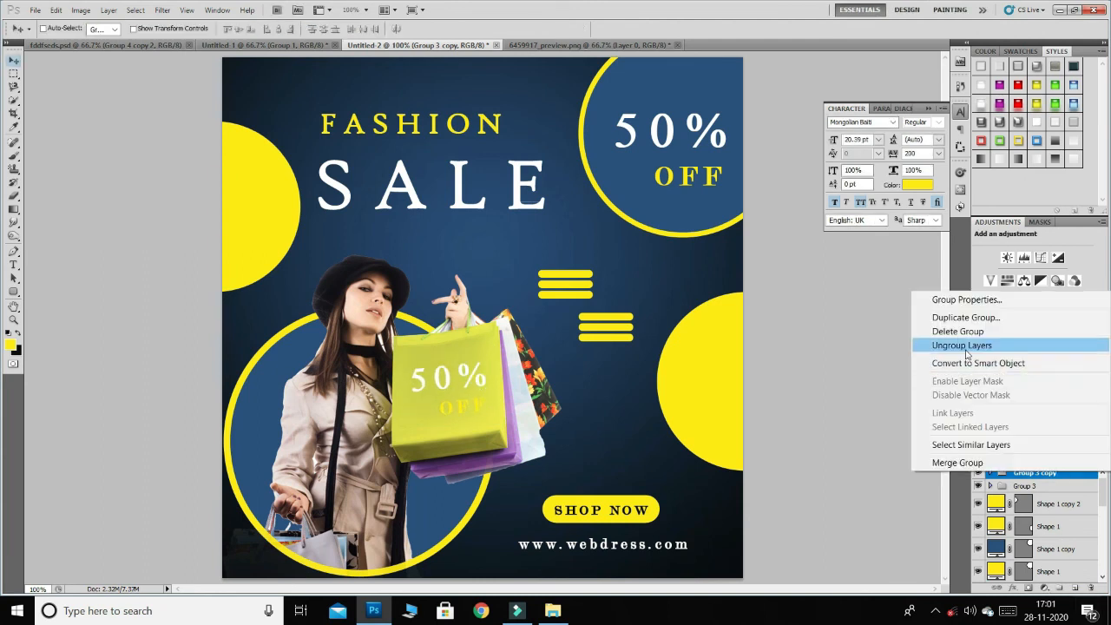
click(955, 345)
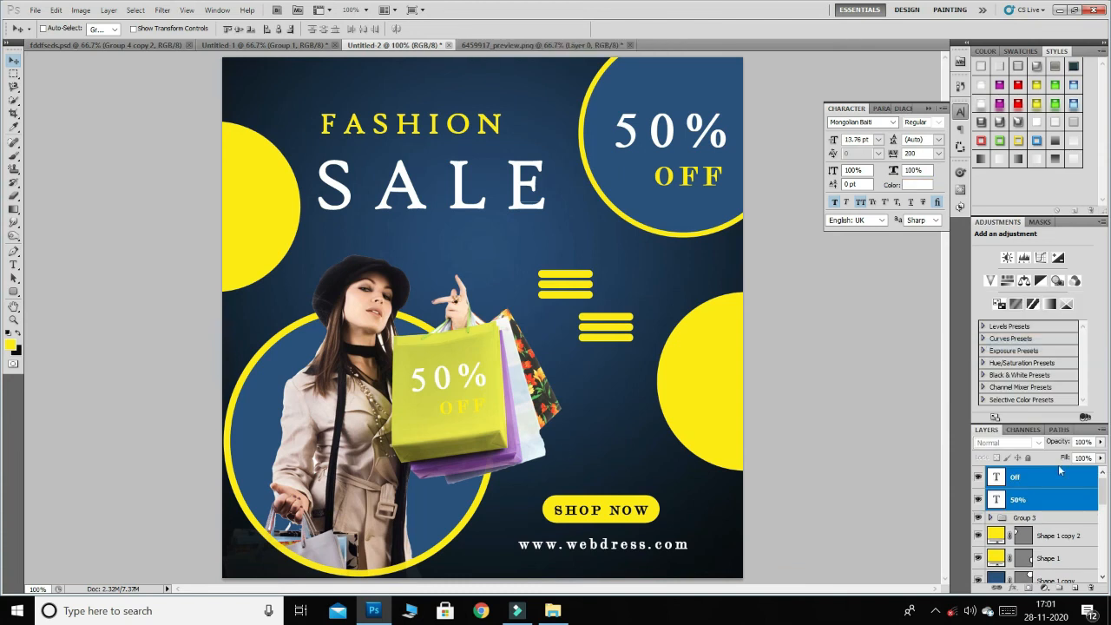
click(1055, 501)
click(1050, 486)
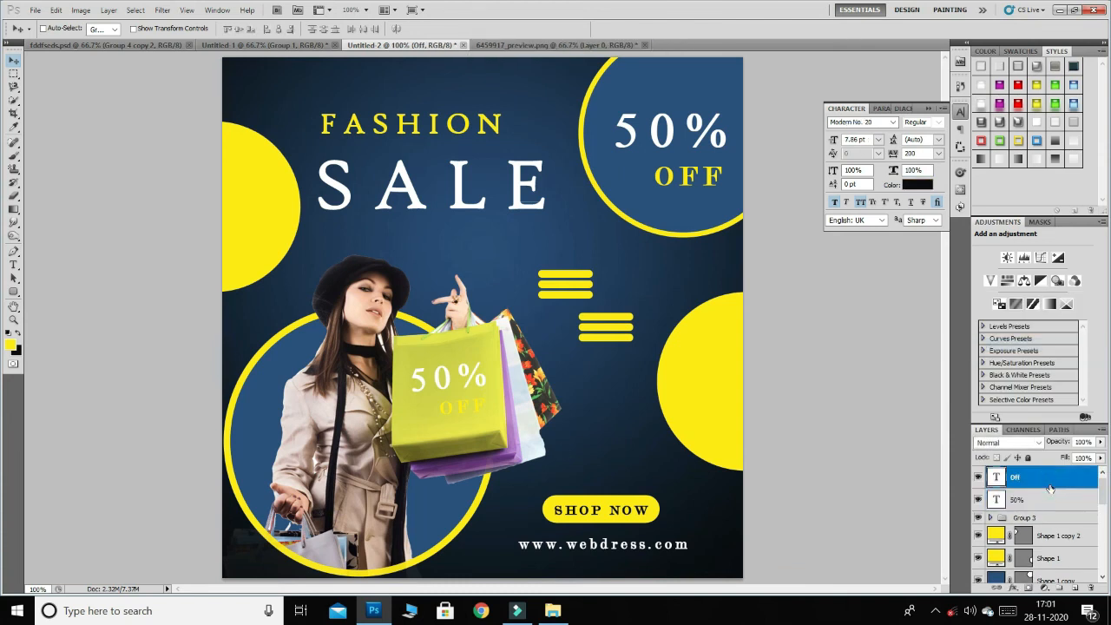
ctrl+click(468, 382)
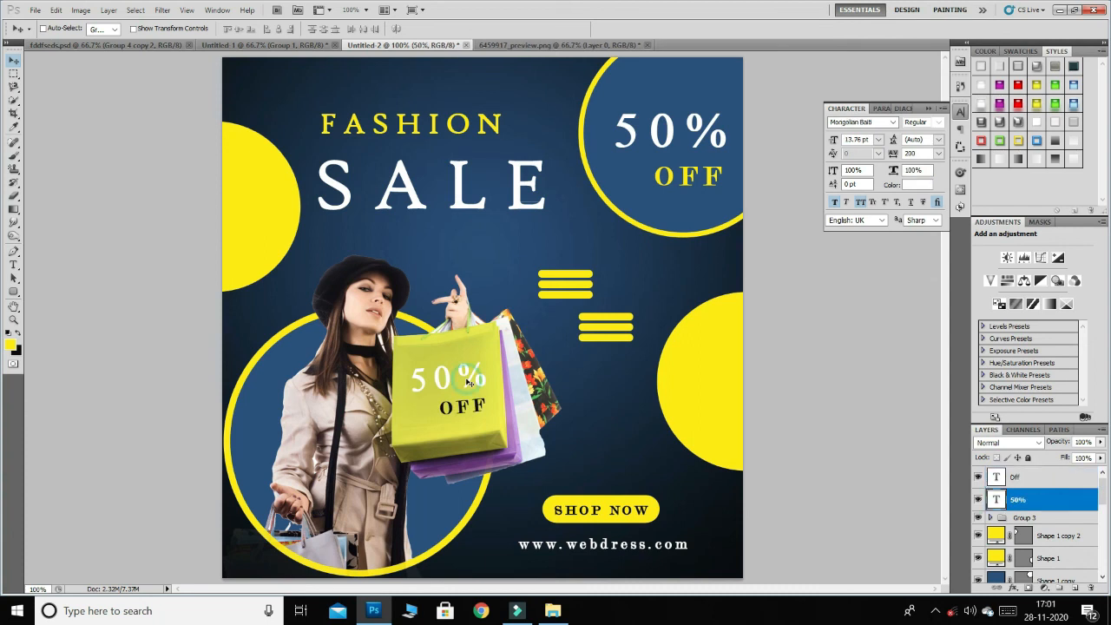
key(ctrl+BackSpace)
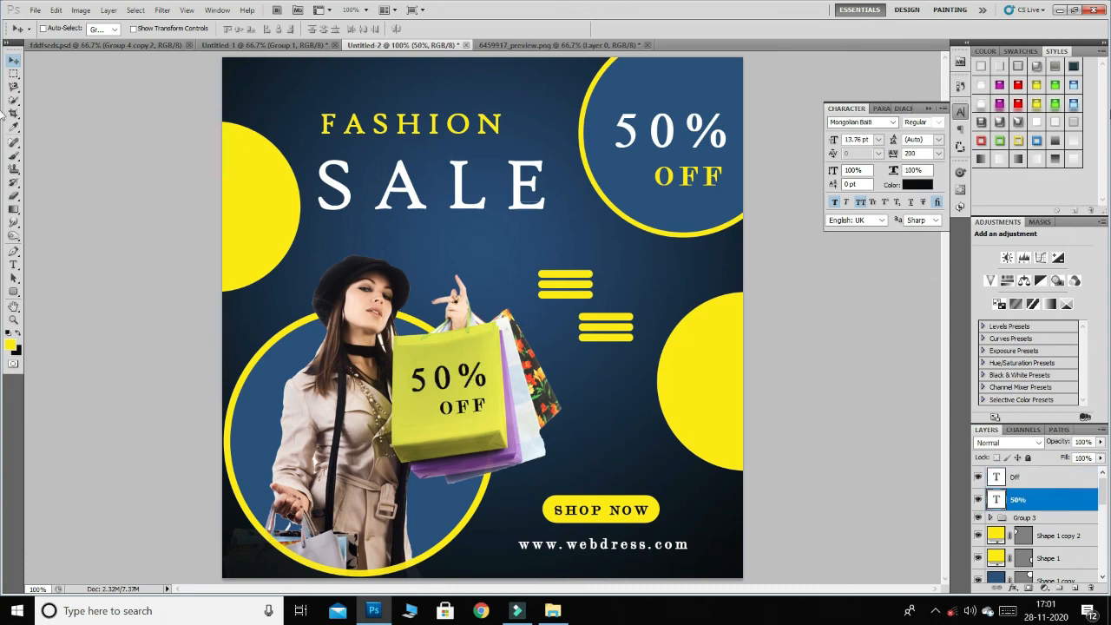
Save the design as a JPEG named Untitled-2 in the psd file folder, accepting the default export options.
key(ctrl+plus)
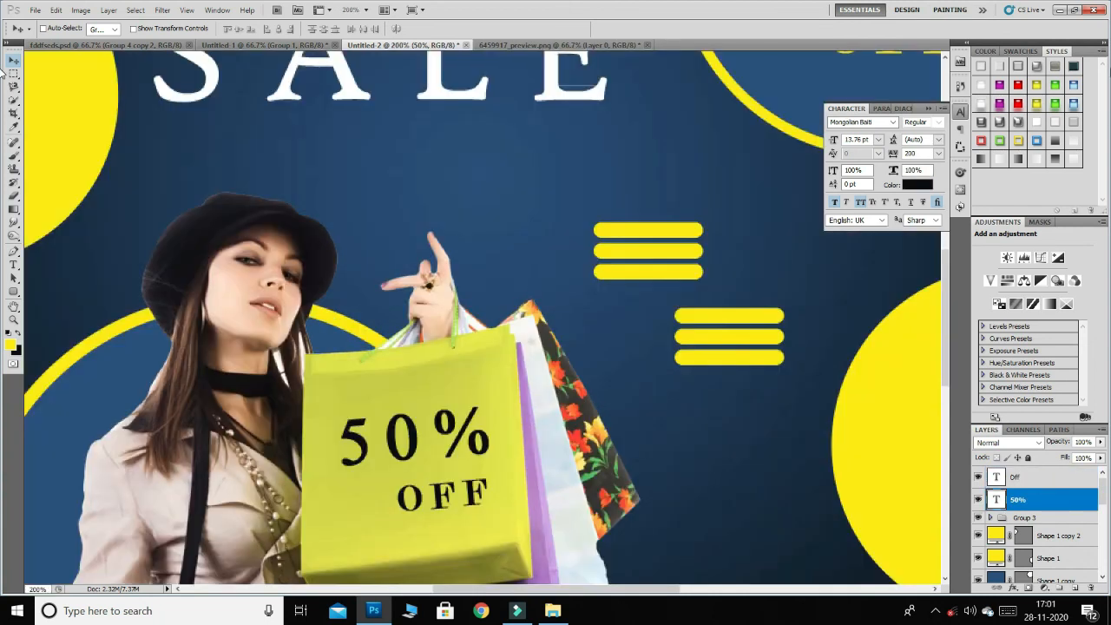
key(ctrl+minus)
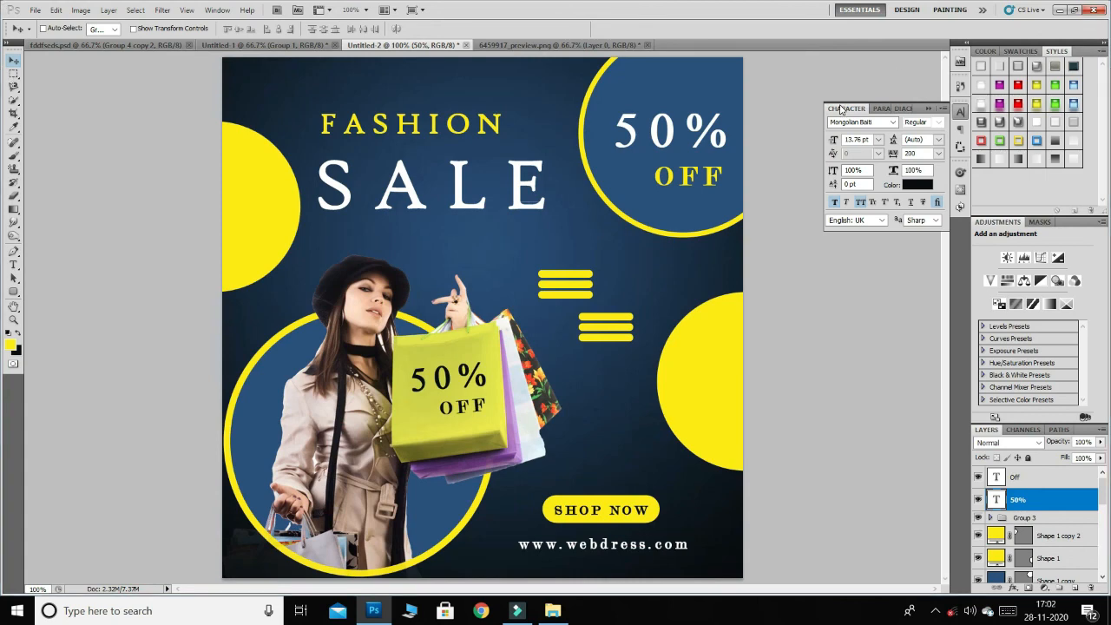
key(ctrl+s)
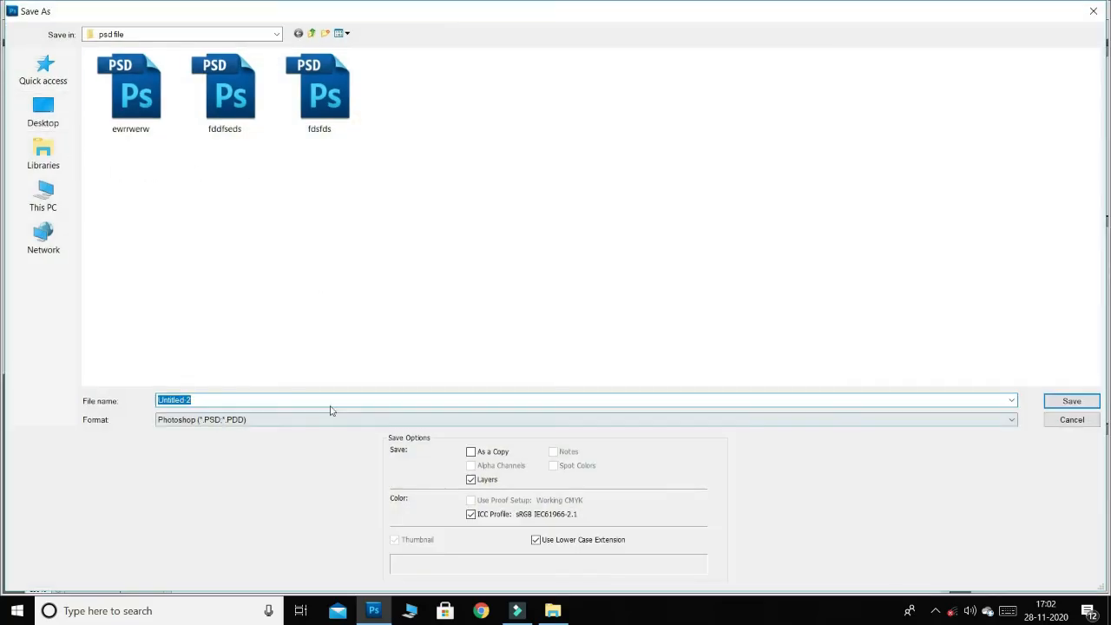
click(332, 420)
key(j)
key(Return)
key(Return)
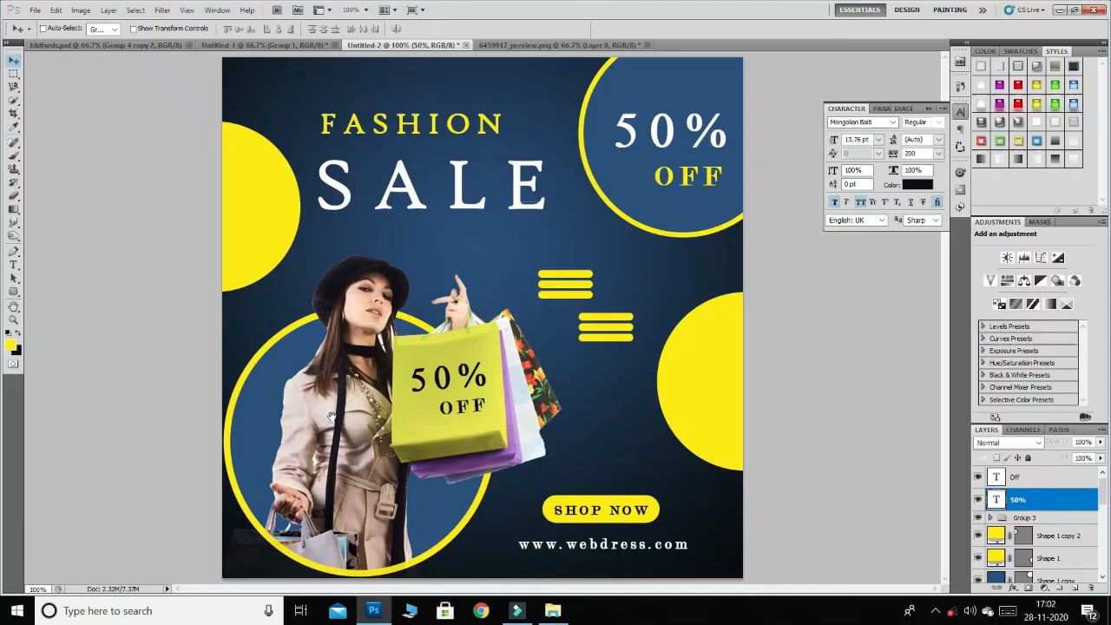
key(Return)
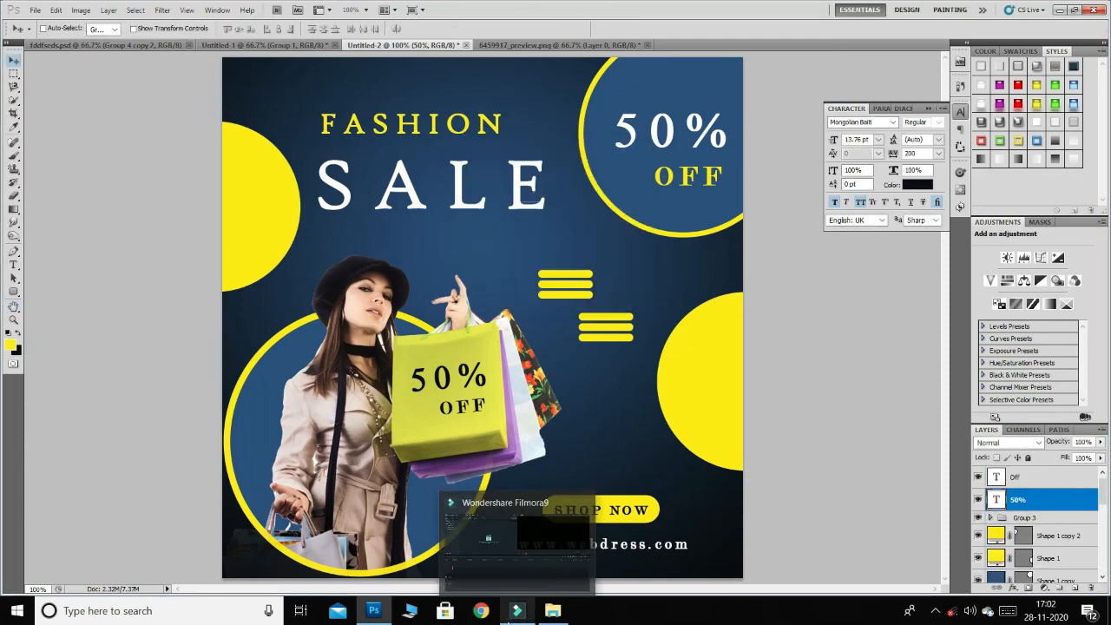
click(934, 610)
right_click(920, 583)
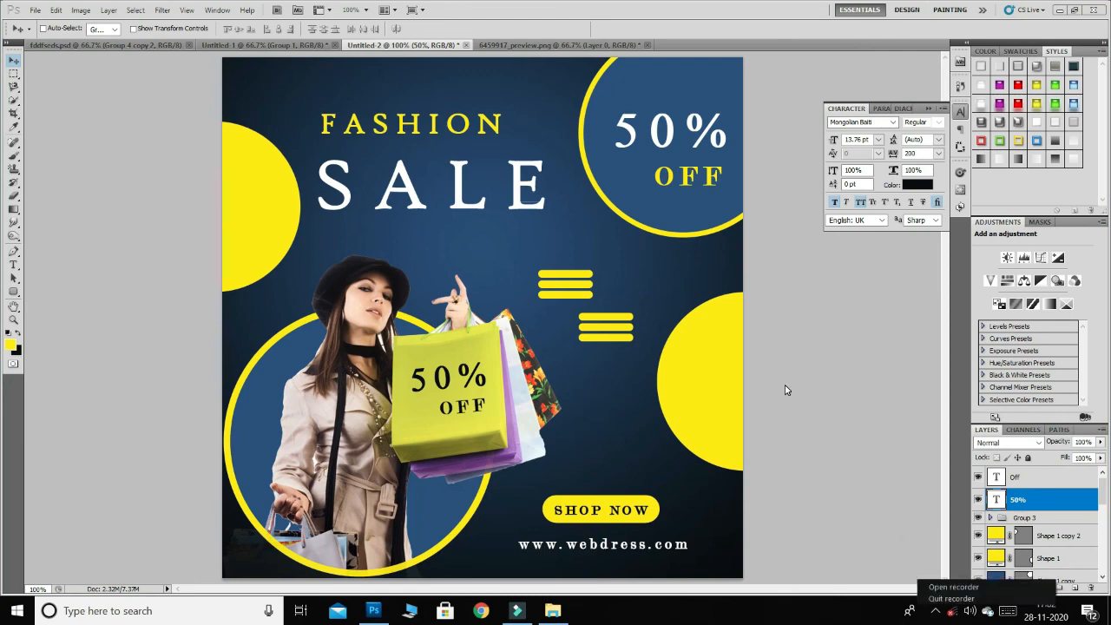